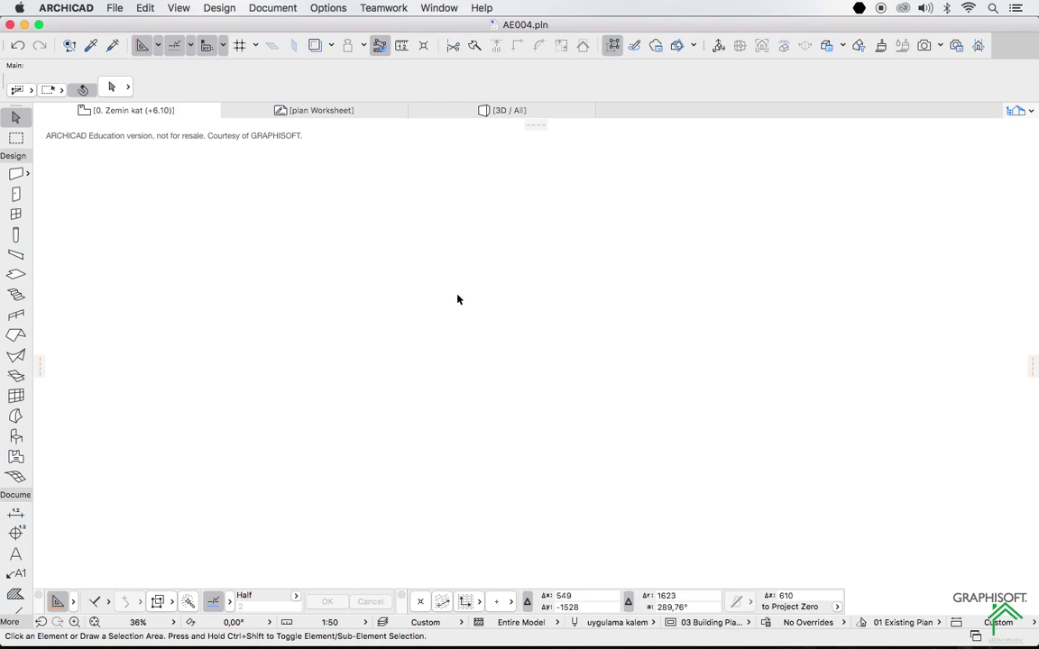
- Open the composite structures settings and display the Brick Double Plastered composite
click(329, 7)
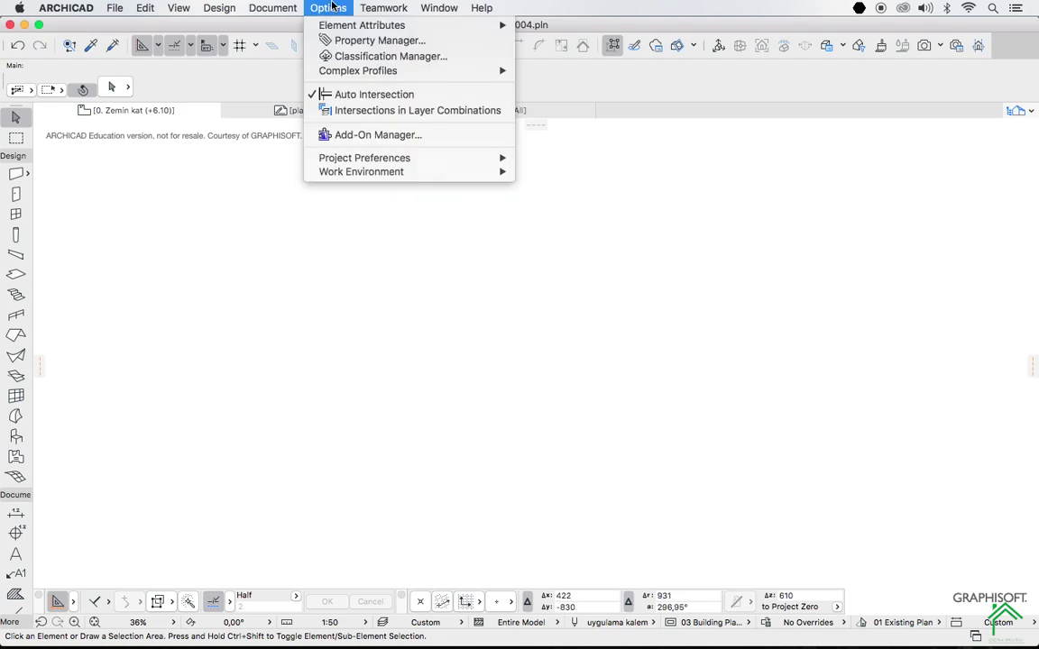
mouse_move(353, 27)
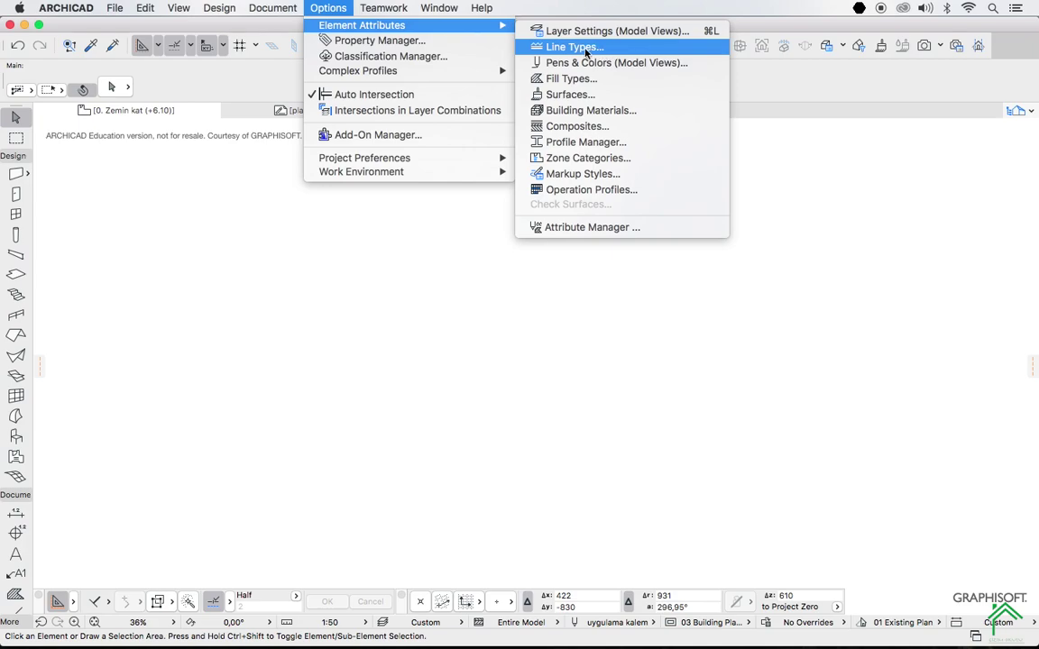
click(582, 129)
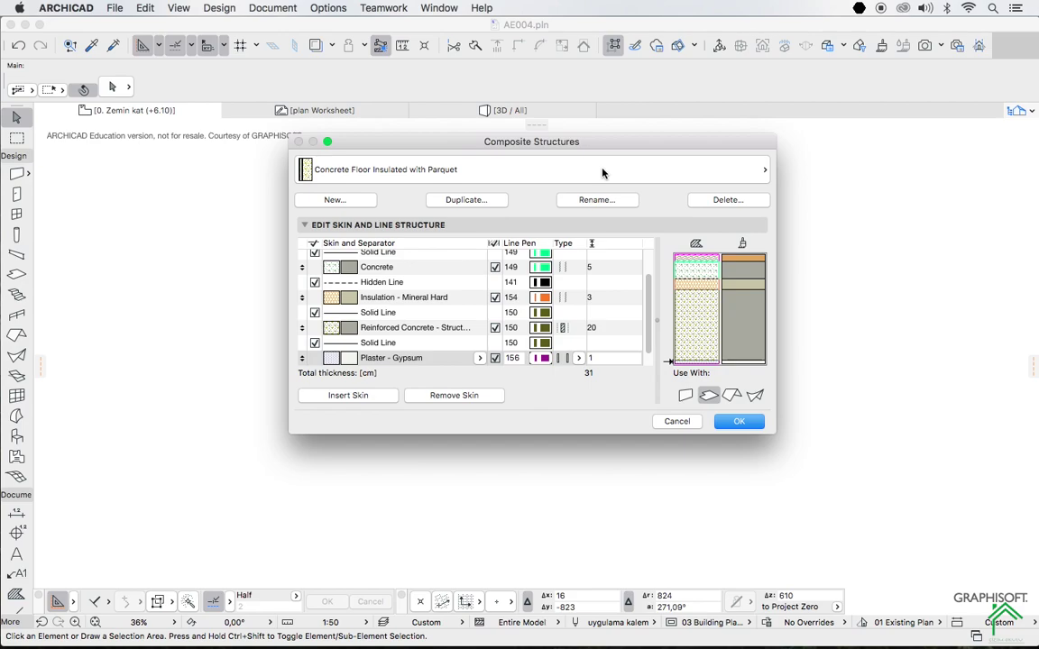
click(602, 172)
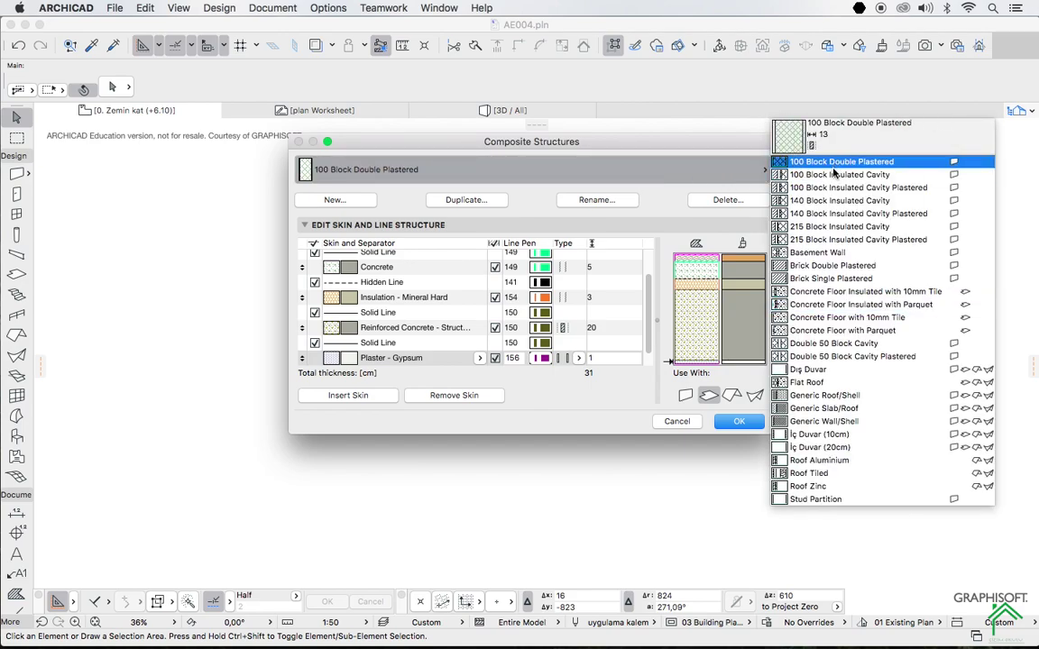
click(859, 266)
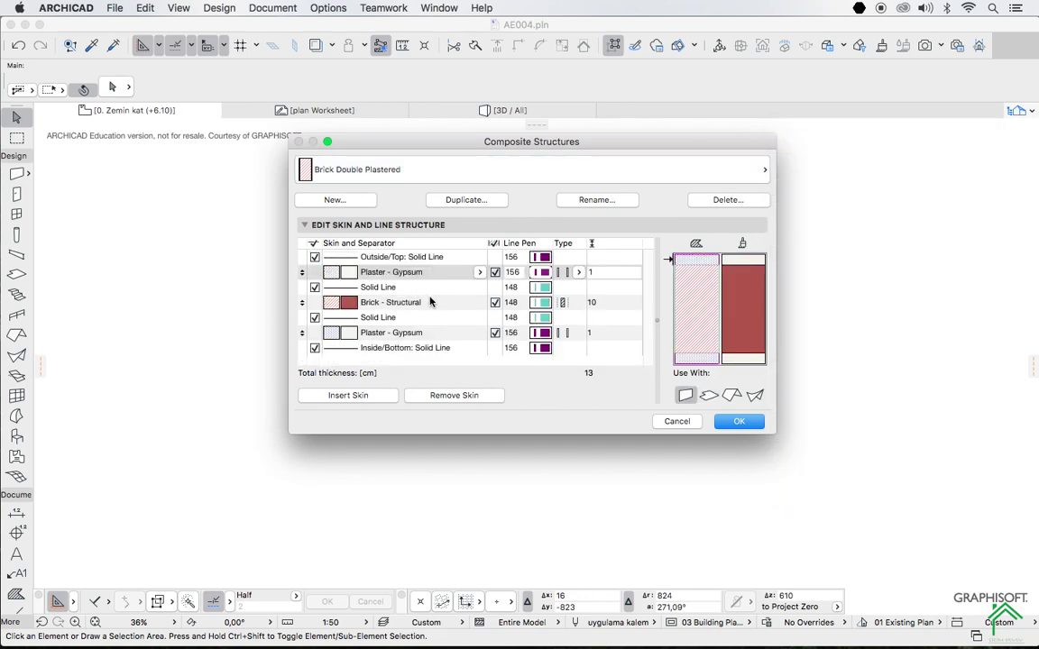
- Examine the building material and line pen choices for Brick Double Plastered's inner Plaster - Gypsum skin, and close the composites without saving
click(465, 199)
click(523, 269)
click(466, 336)
click(479, 332)
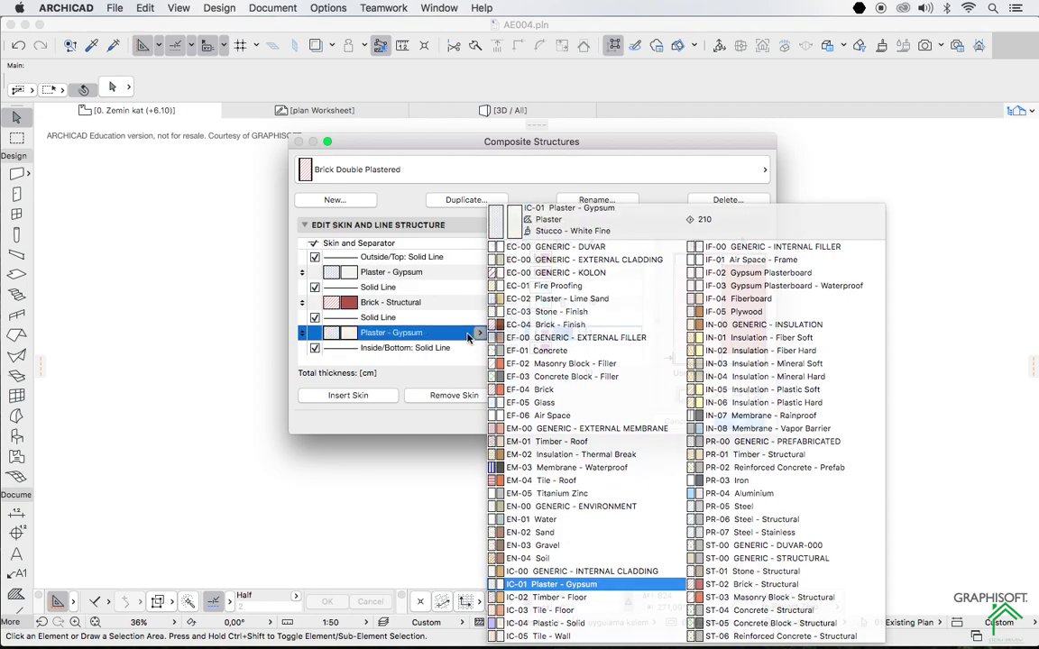
click(551, 584)
click(543, 333)
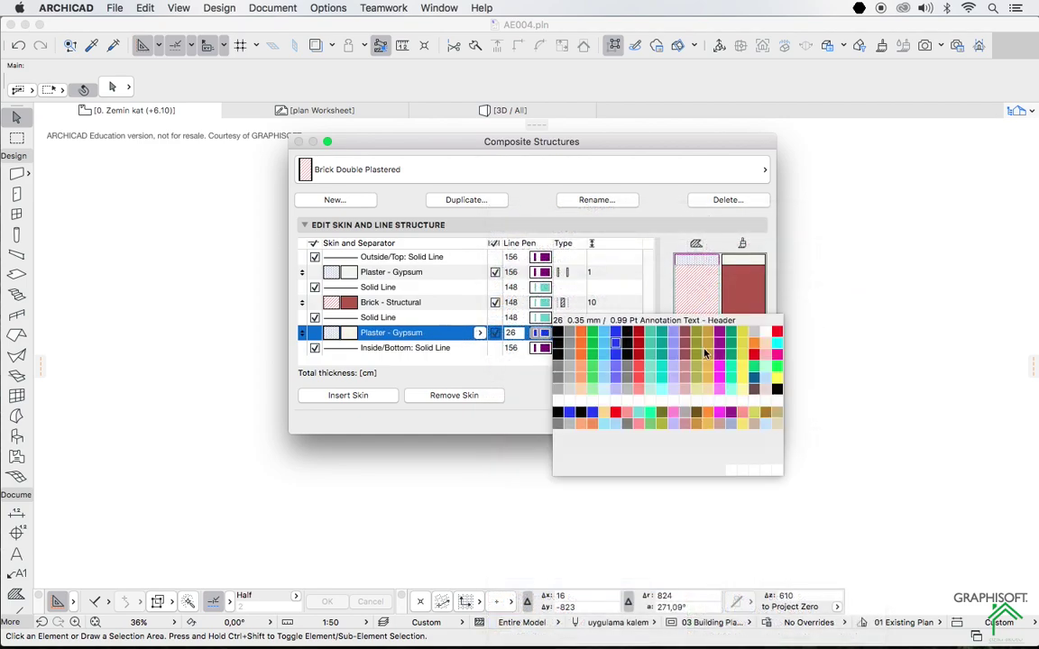
click(546, 334)
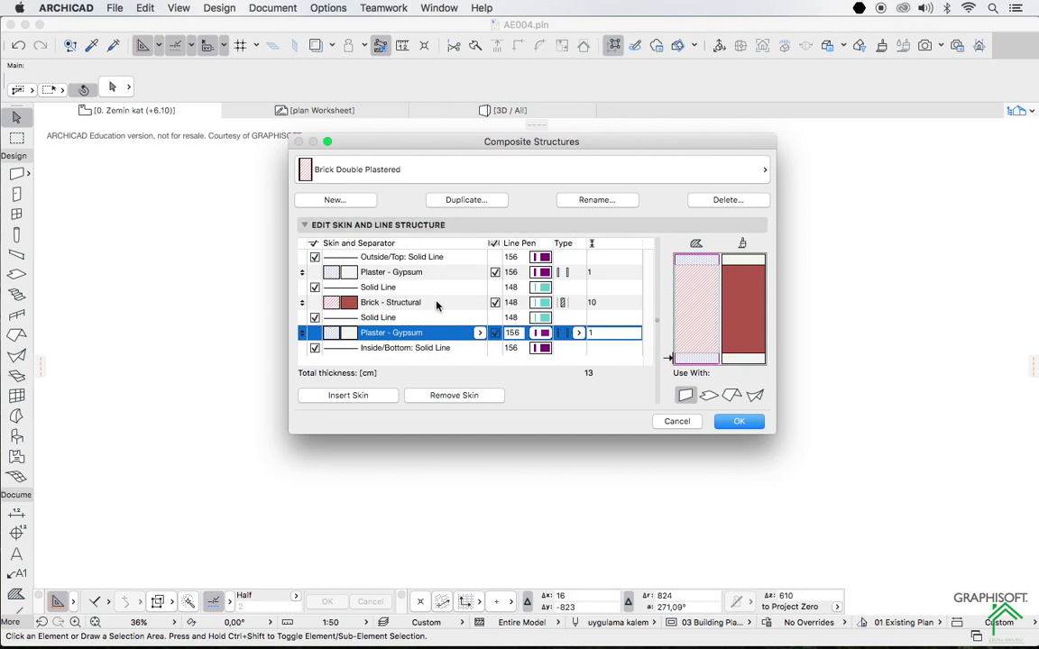
click(677, 421)
- Open the building materials settings, look through the material list and display Brick - Finish
click(328, 7)
mouse_move(451, 26)
click(591, 110)
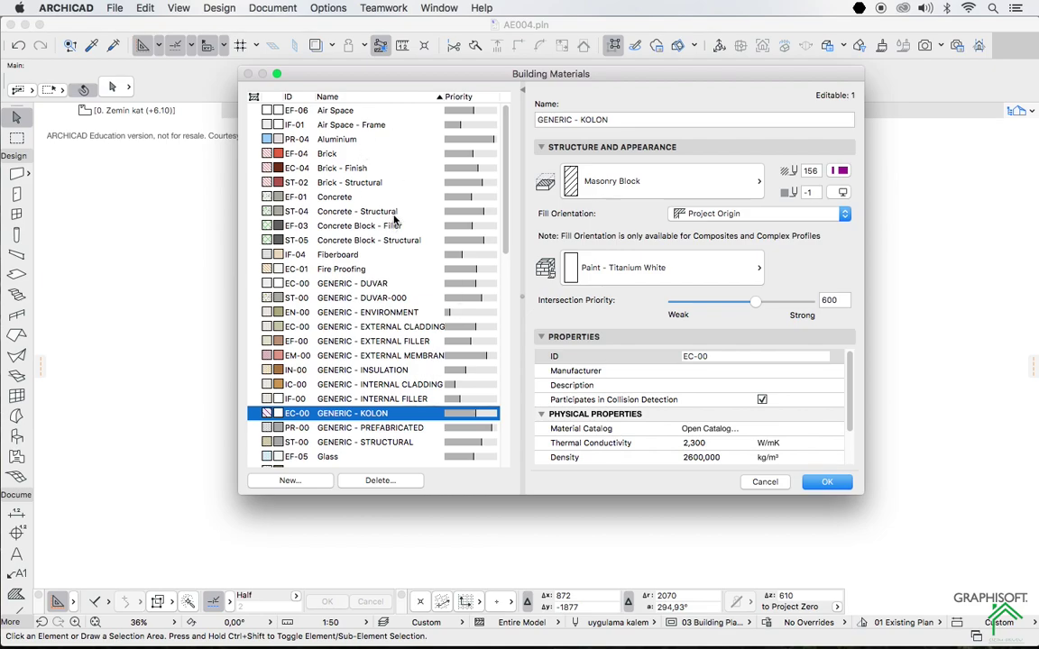
scroll(393, 212, down, 15)
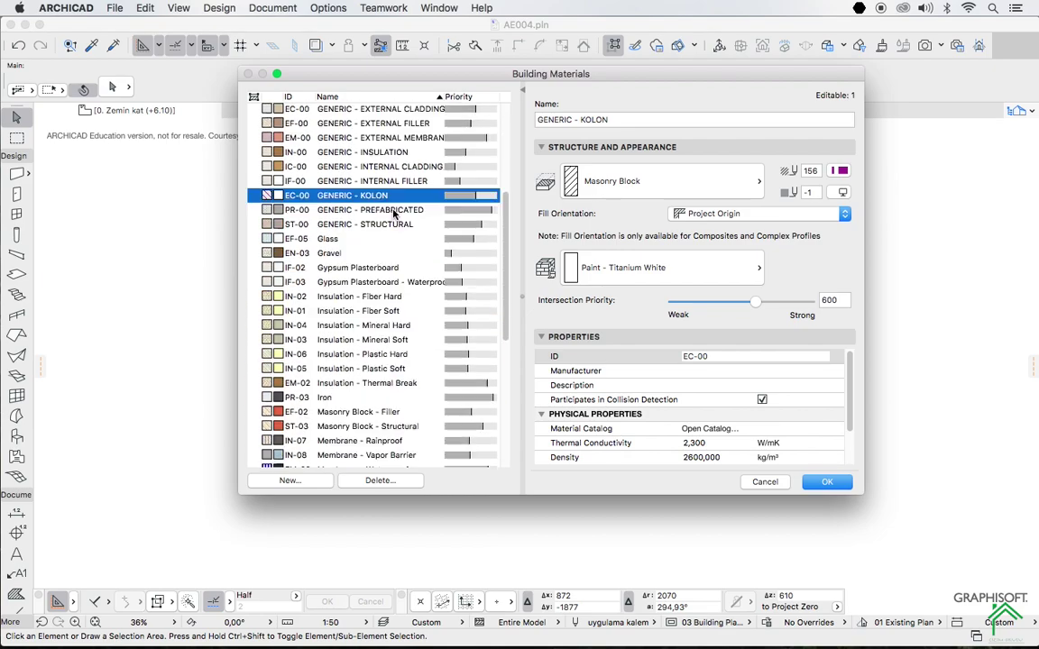
scroll(394, 213, up, 15)
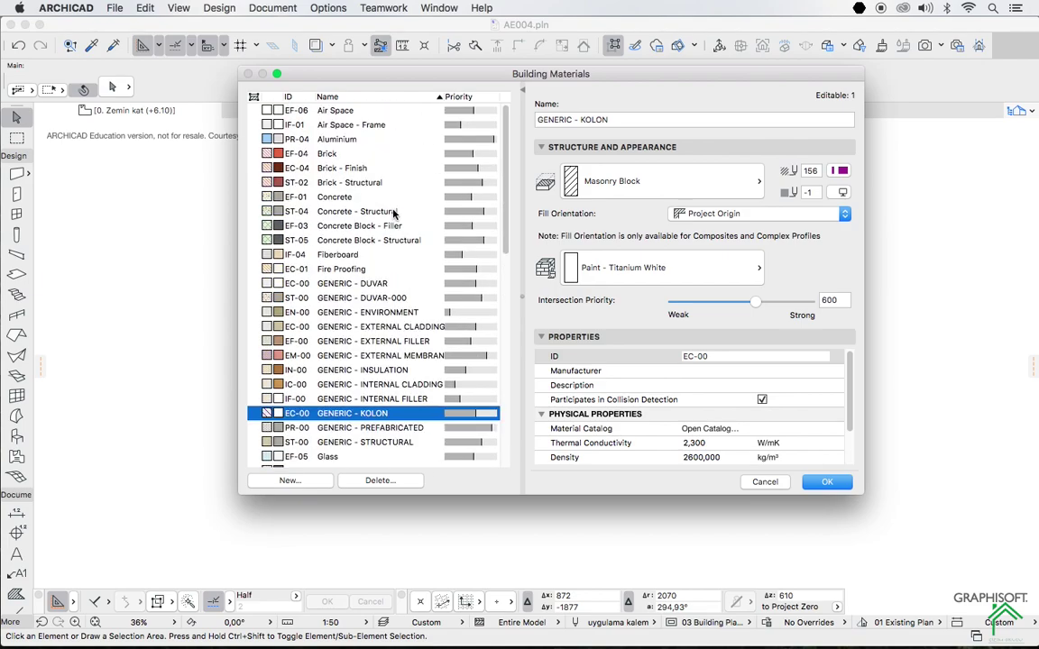
click(350, 169)
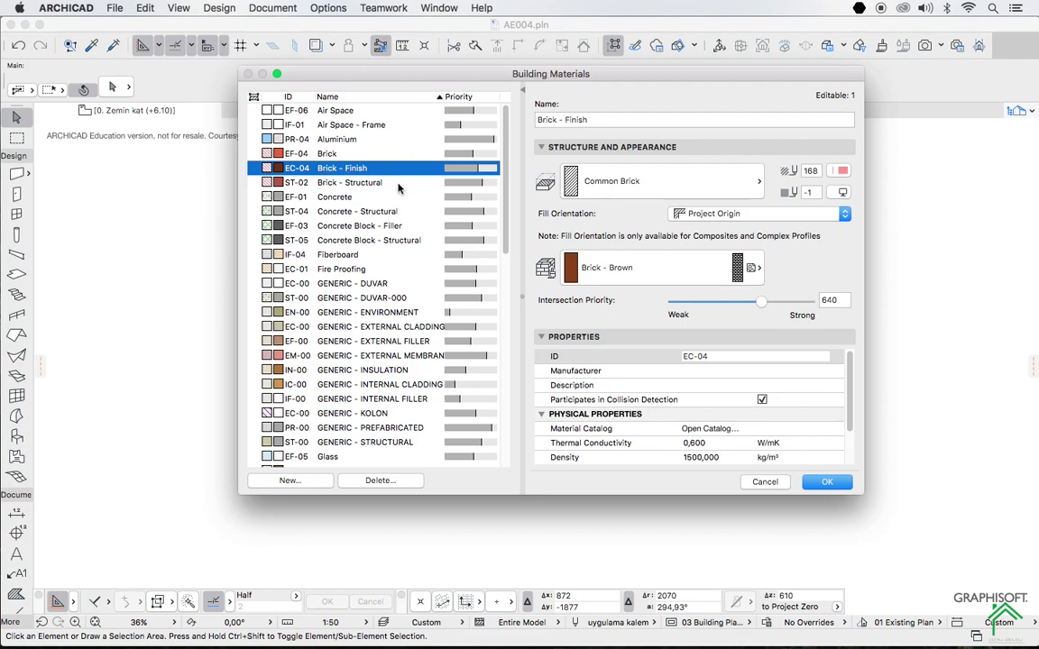
- Check the New and Duplicate options for creating a building material, and cancel without creating one
click(287, 480)
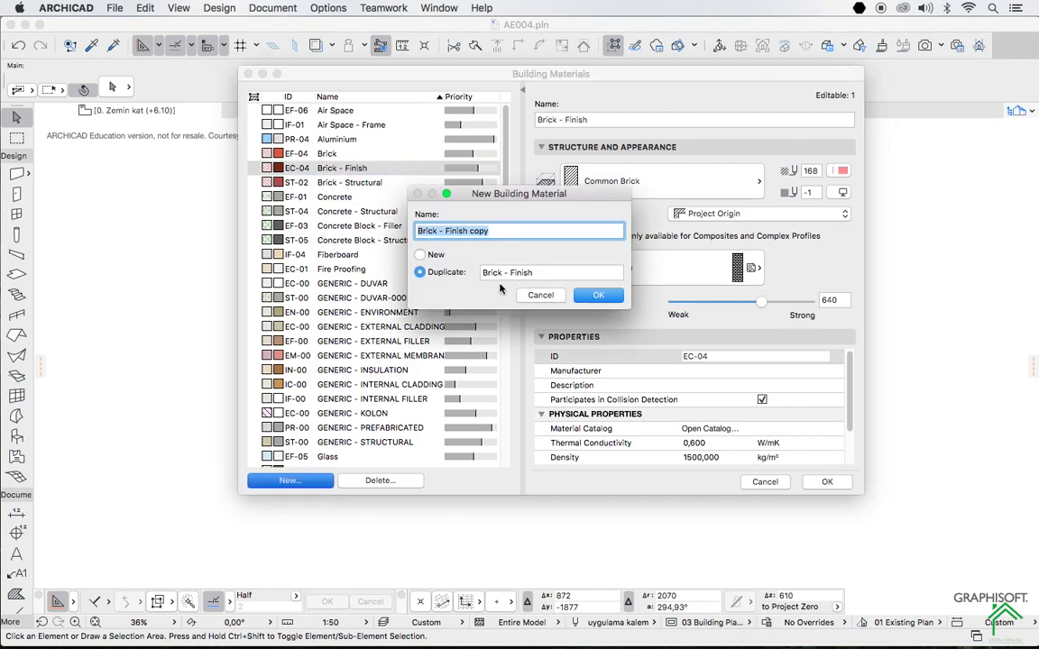
click(420, 254)
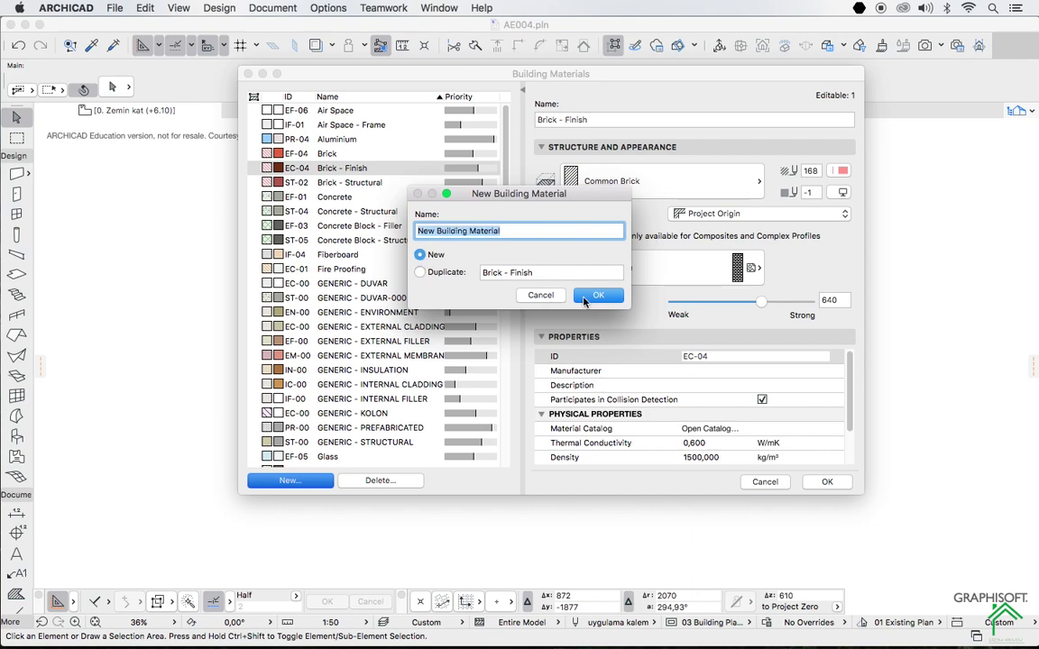
click(540, 296)
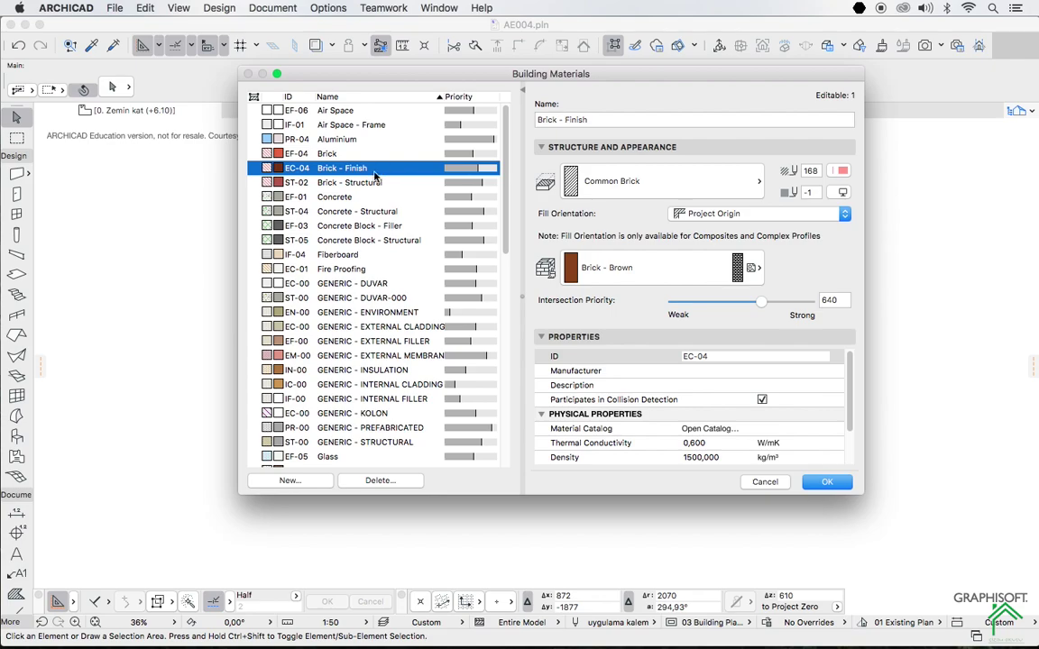
- Examine the cut fill, surface and fill pen choices of Brick - Finish, and close the building materials without saving
click(669, 194)
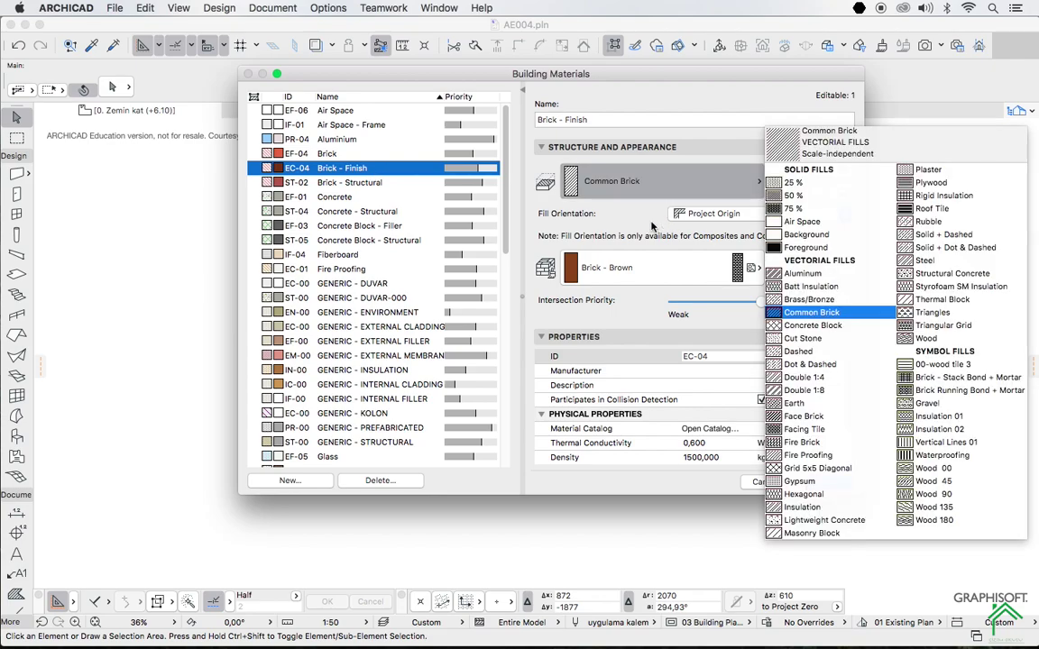
click(608, 172)
click(654, 270)
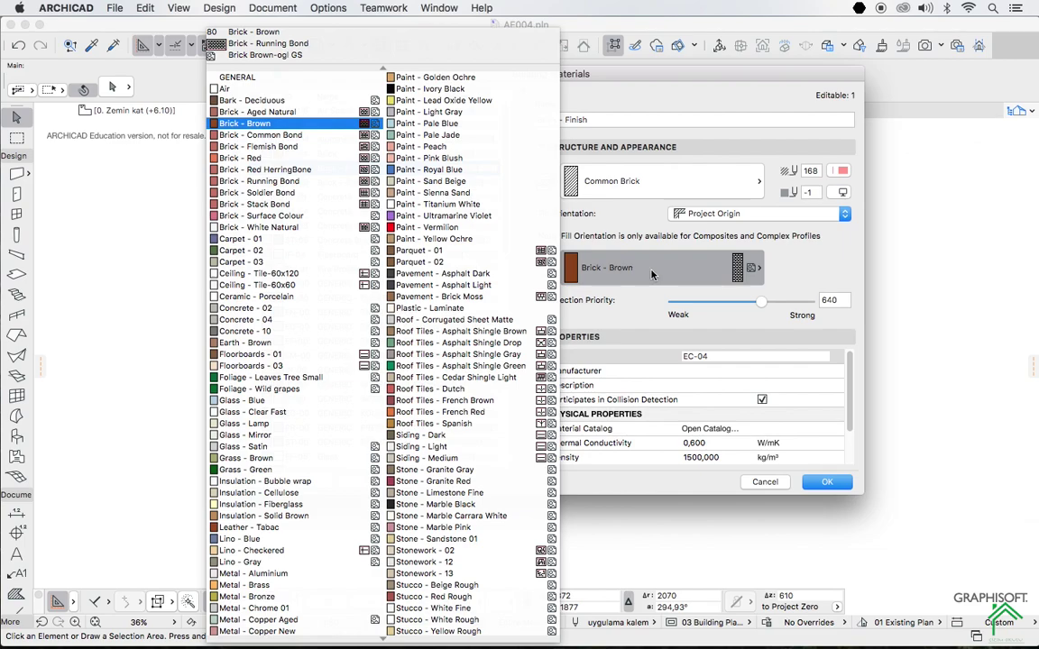
click(654, 275)
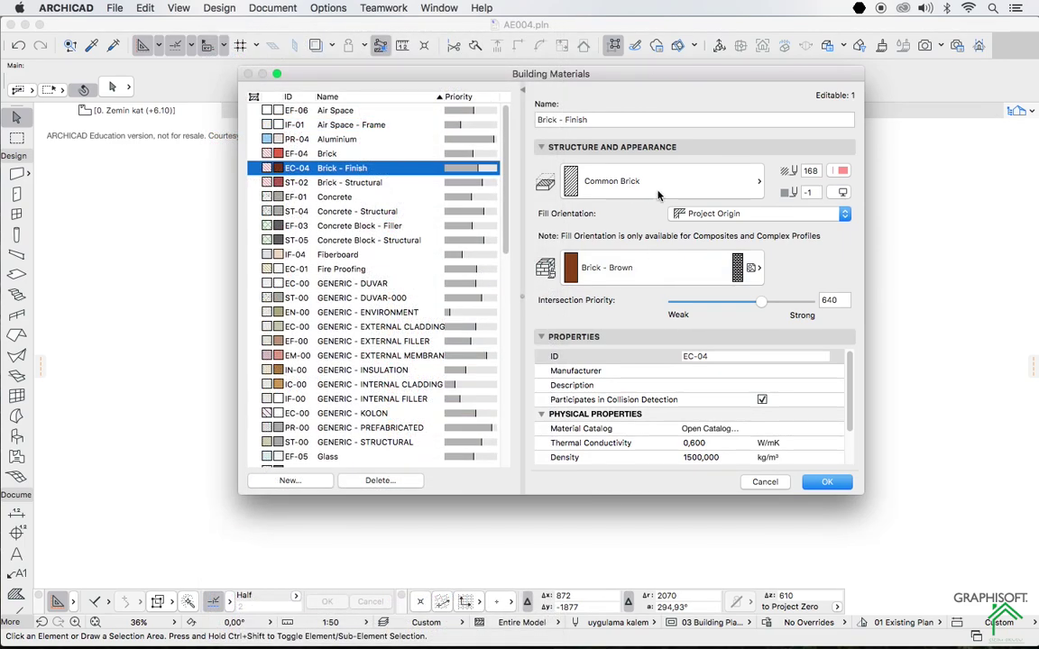
click(843, 170)
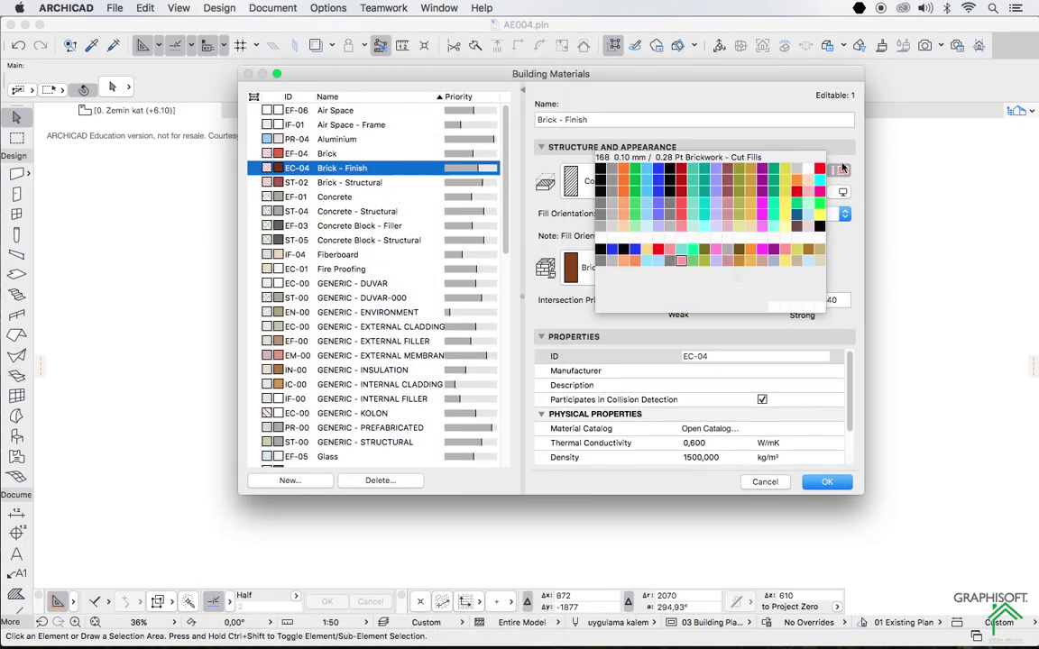
click(844, 173)
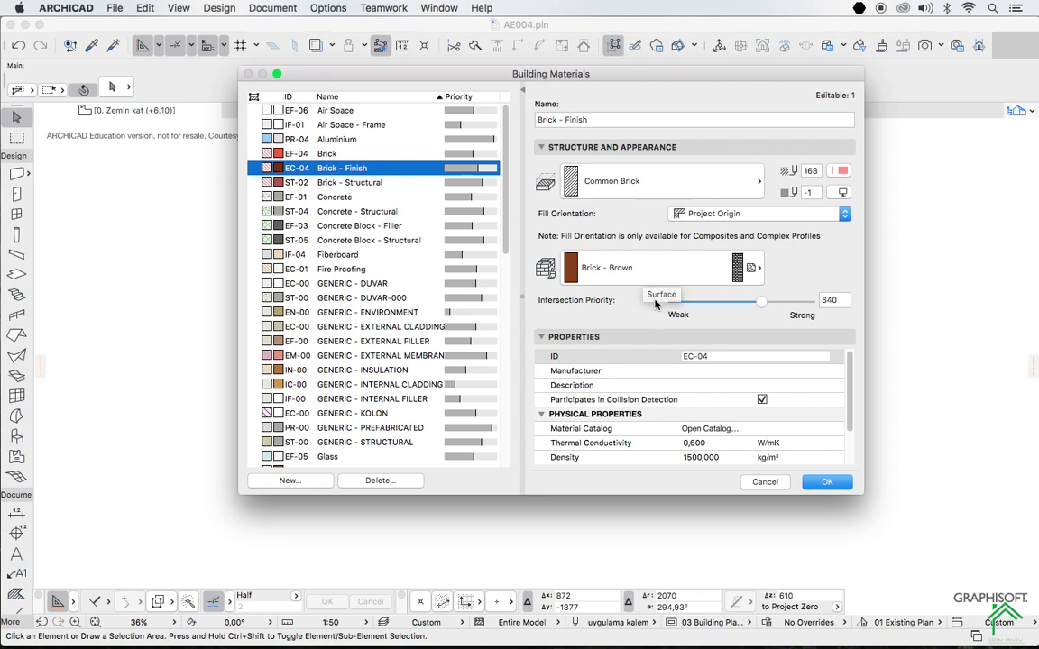
click(767, 482)
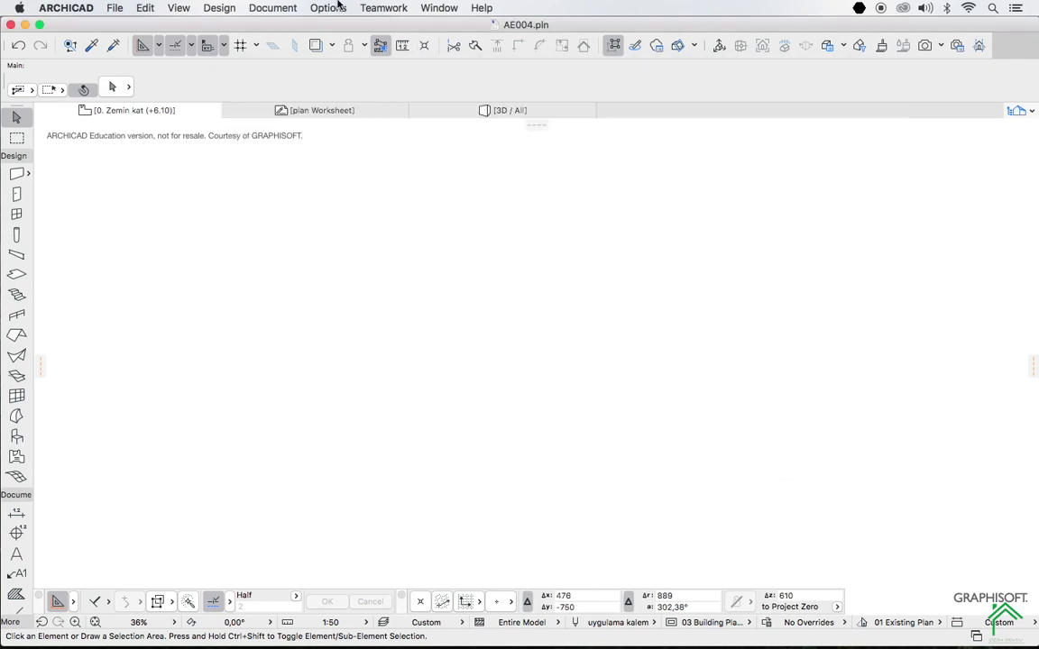
- Open the surface settings and compare Stucco - Yellow Rough in the OpenGL and CineRender by MAXON engines, returning to OpenGL
click(339, 8)
mouse_move(344, 25)
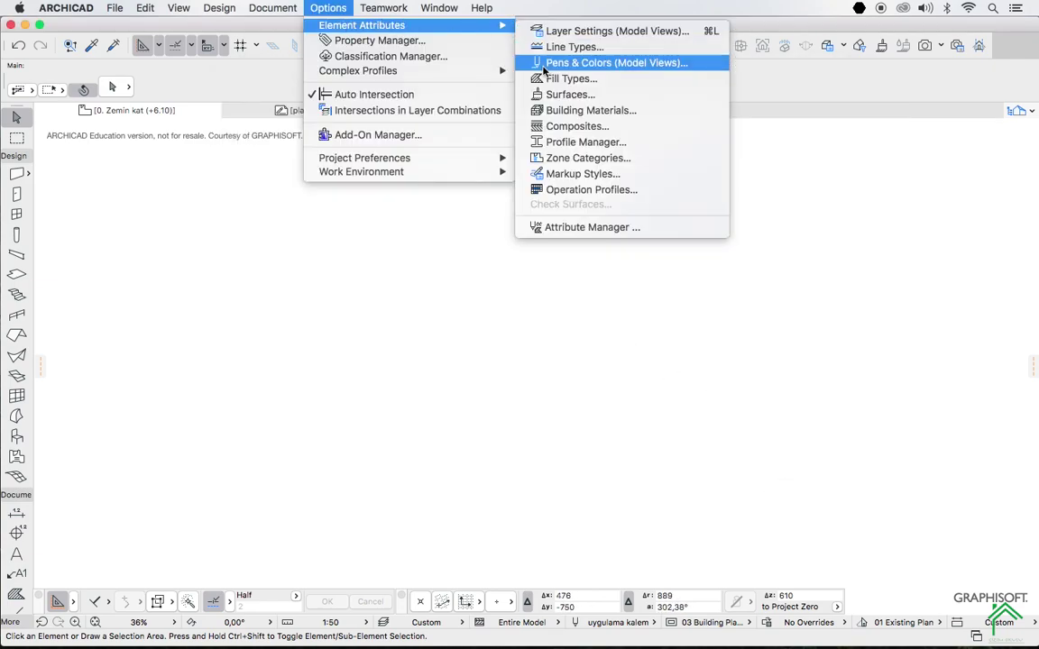
click(563, 95)
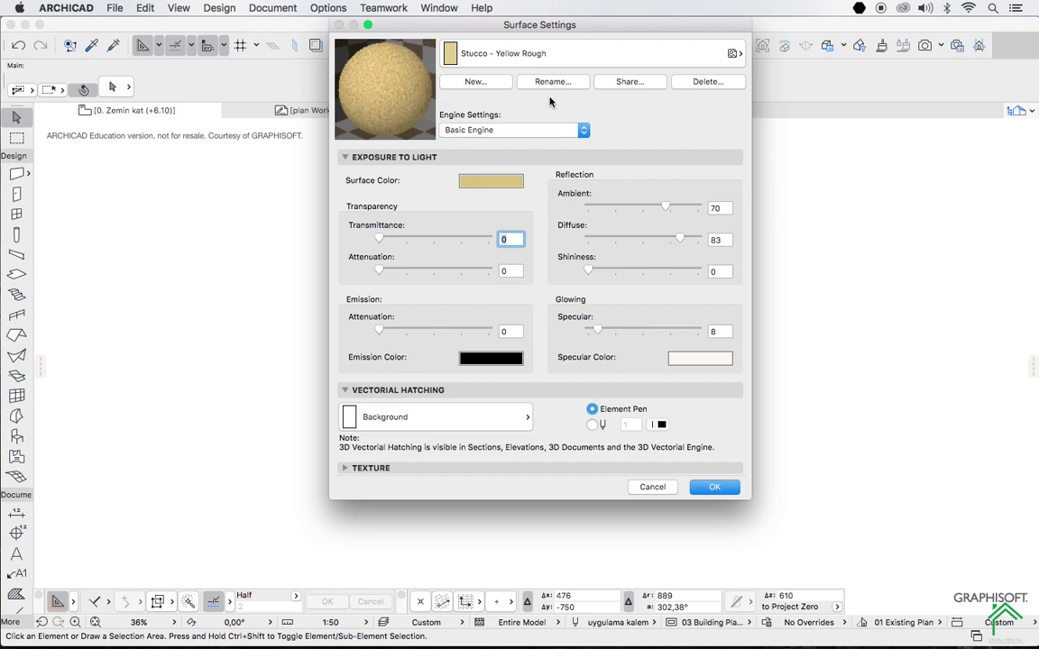
click(519, 132)
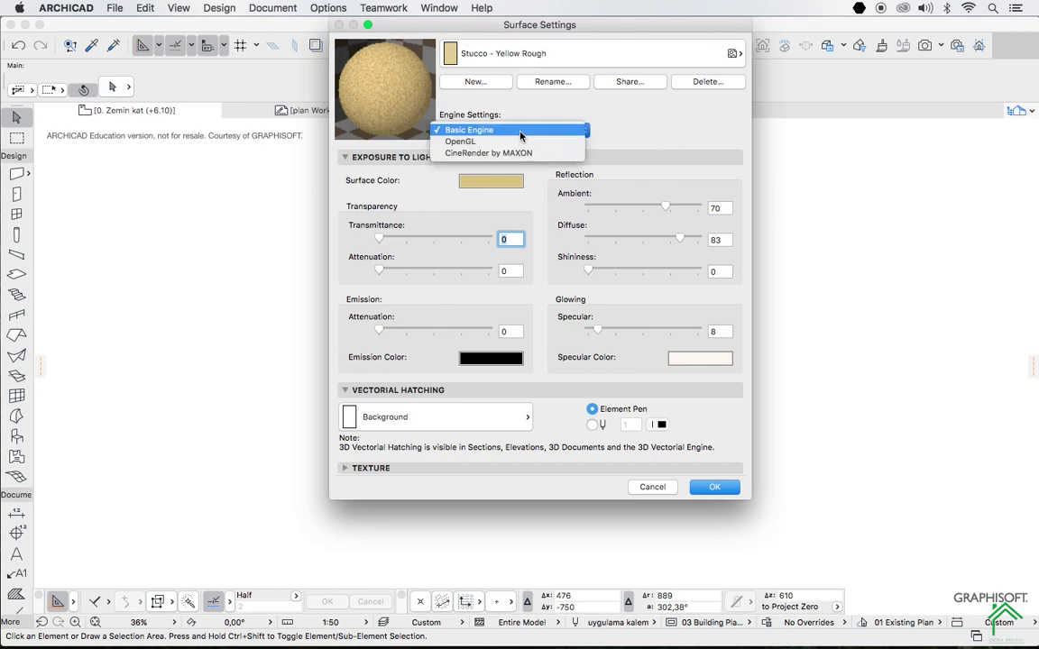
click(464, 142)
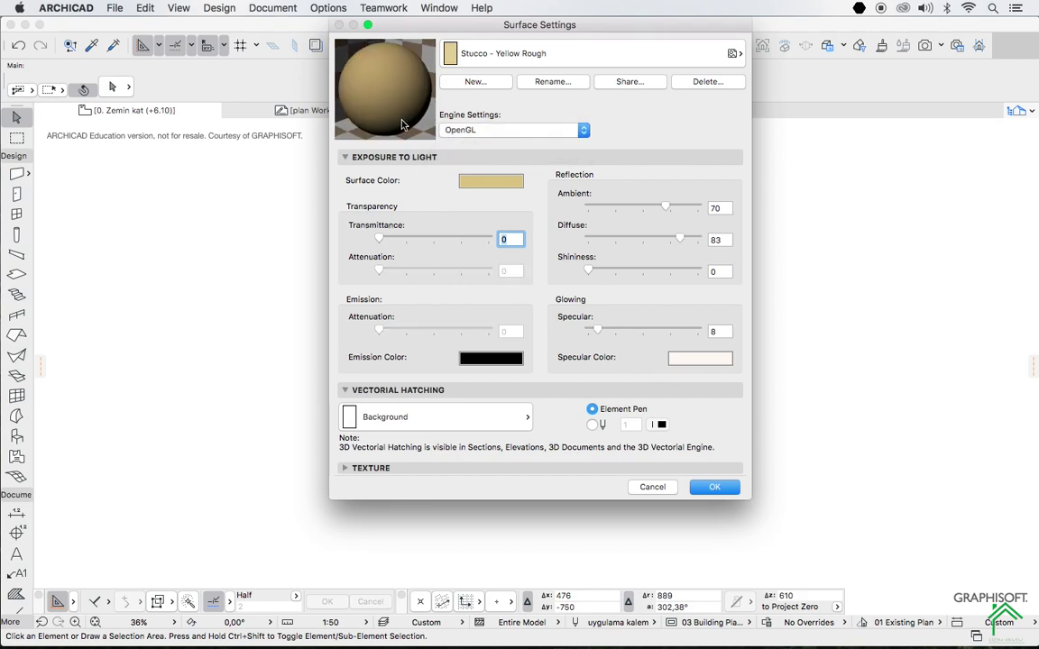
click(468, 132)
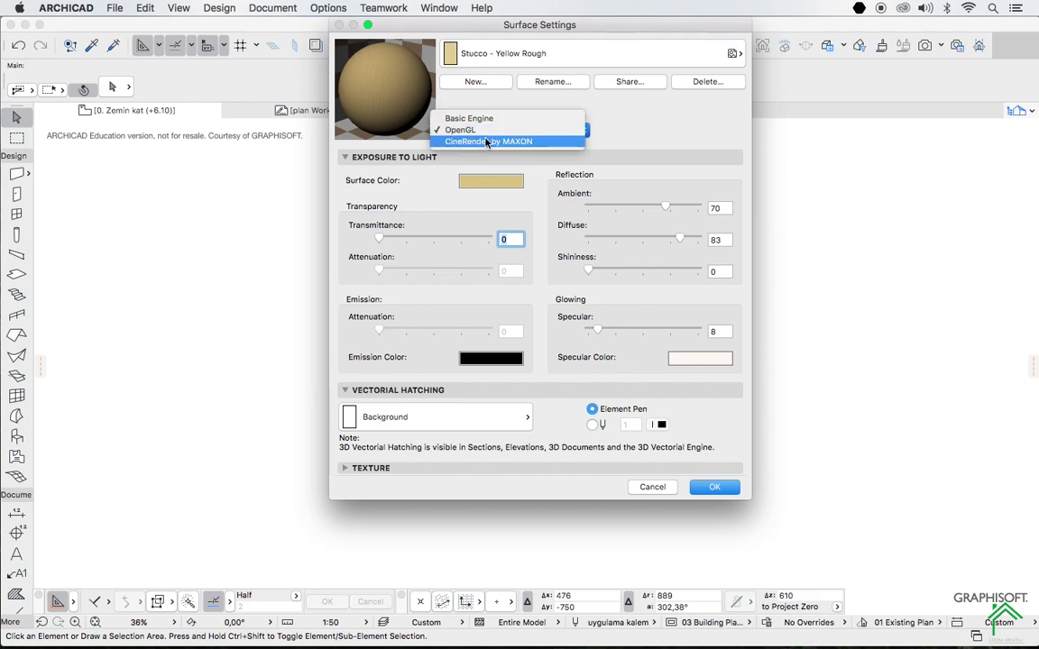
click(479, 138)
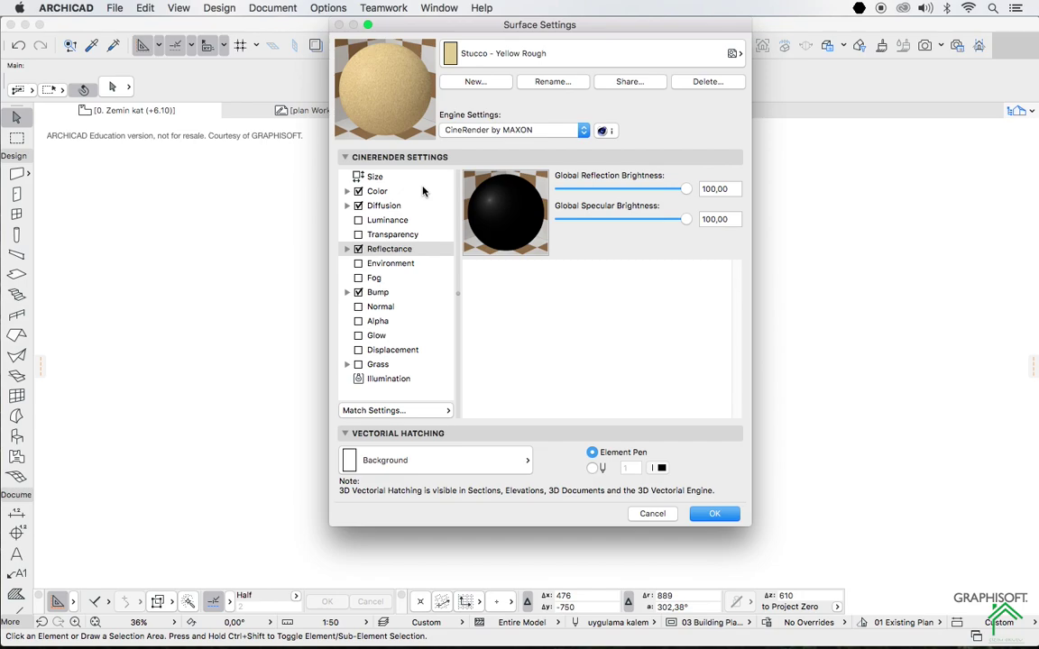
click(478, 130)
click(492, 119)
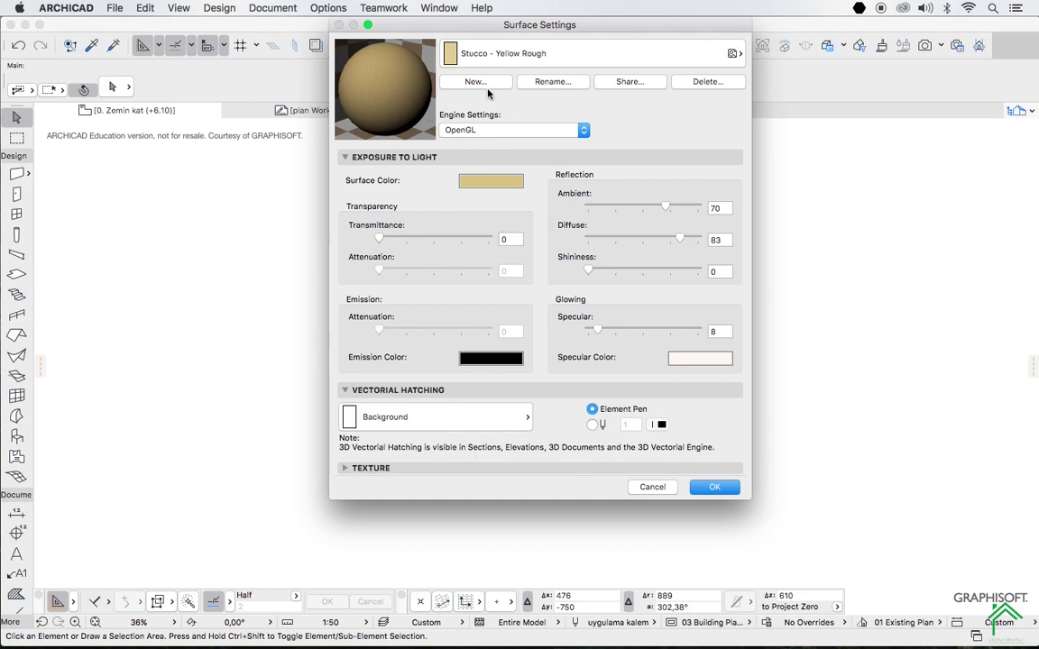
- Display the Brick - Red surface and check its surface colour in the colour picker, keeping the same colour
click(568, 56)
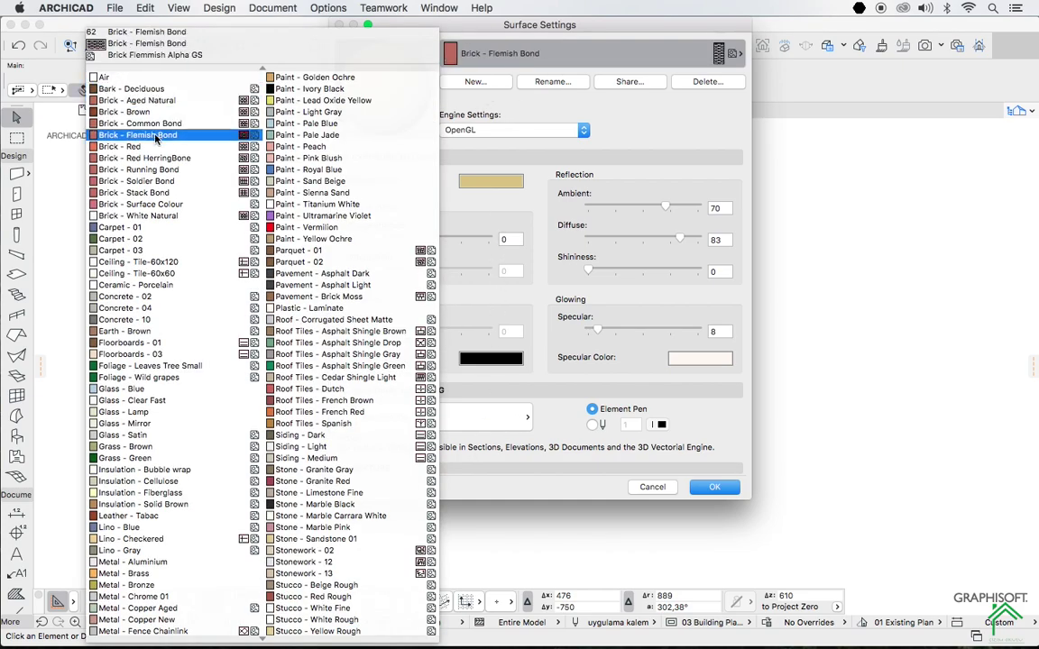
click(126, 144)
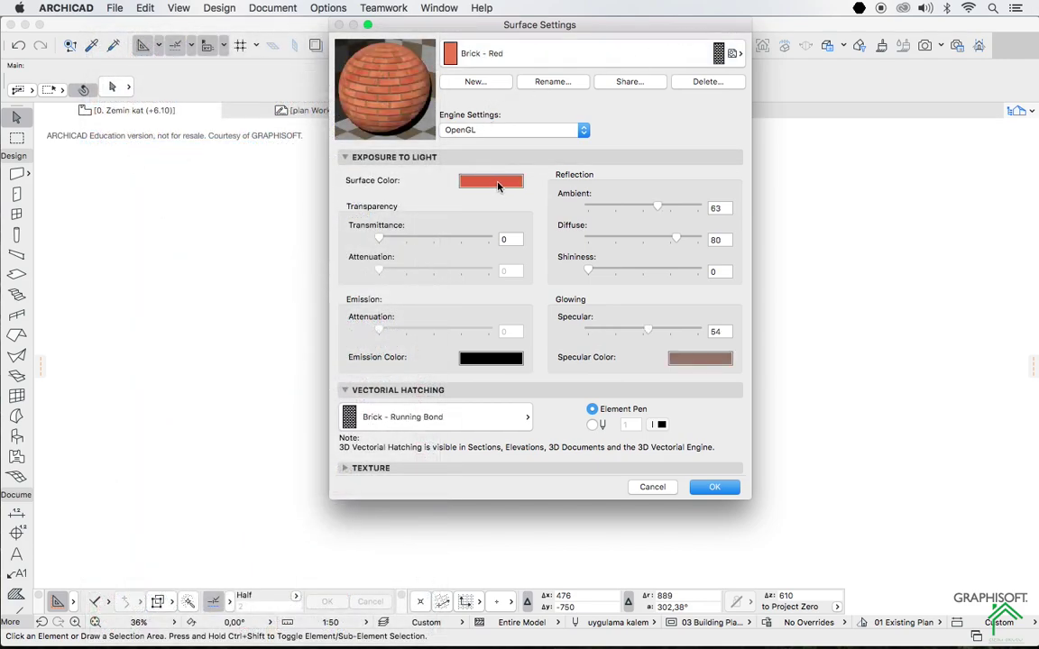
click(498, 184)
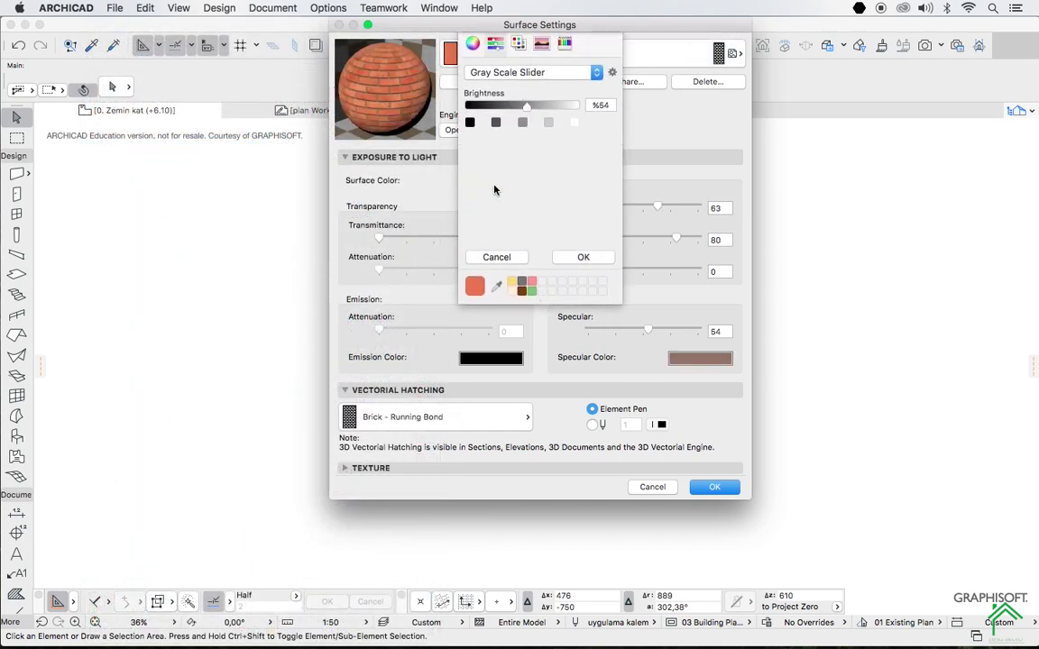
click(574, 258)
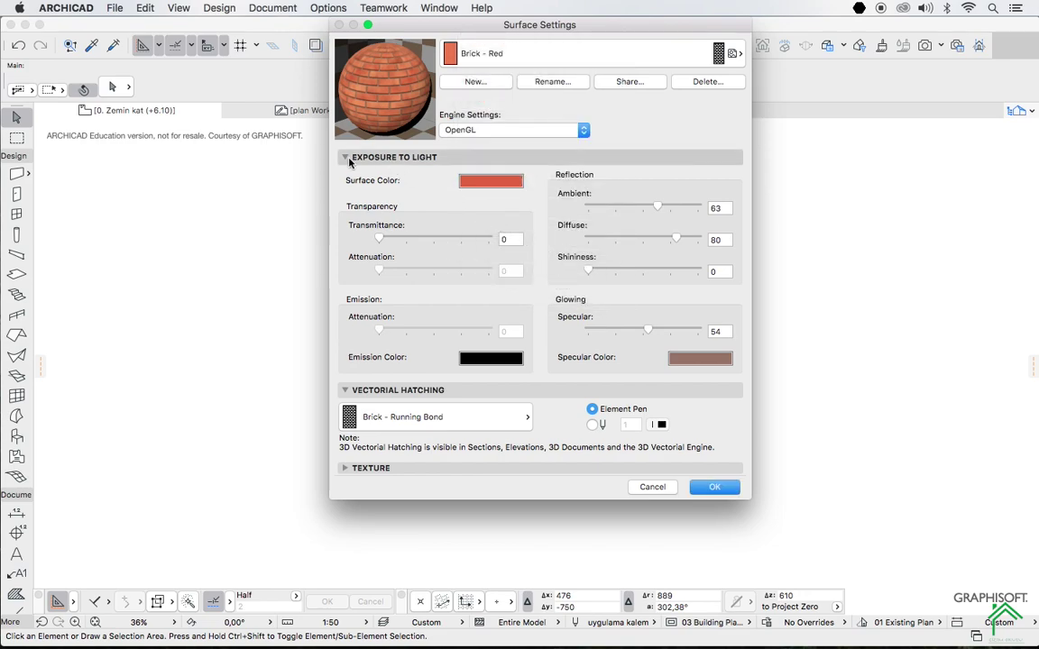
- Collapse Brick - Red's light exposure settings, review its vectorial hatching fills and show its texture settings
click(487, 157)
click(492, 200)
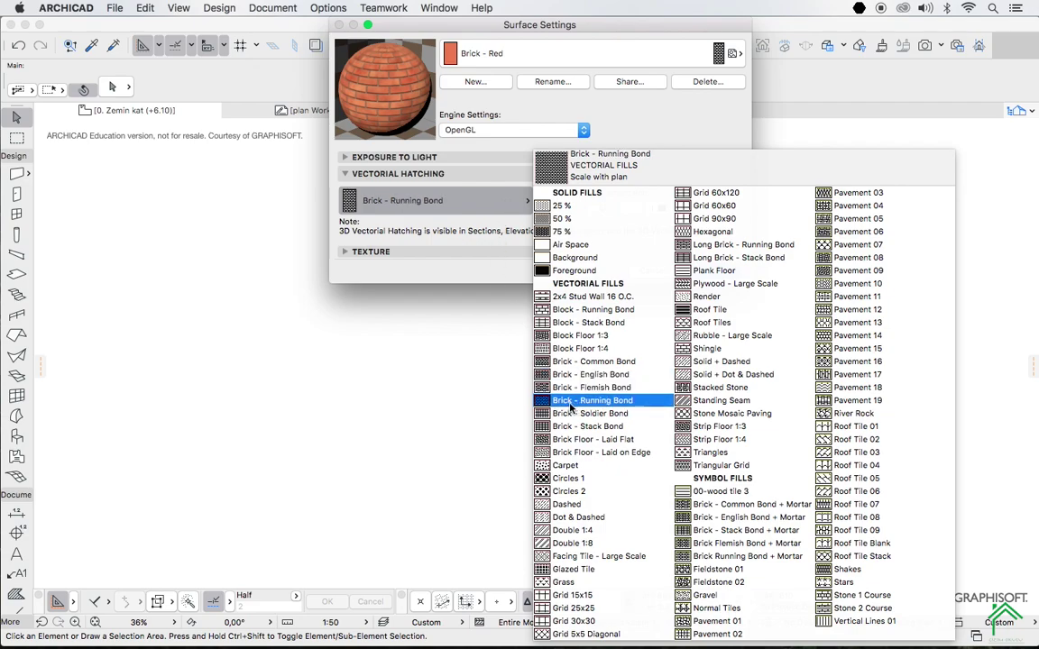
click(491, 206)
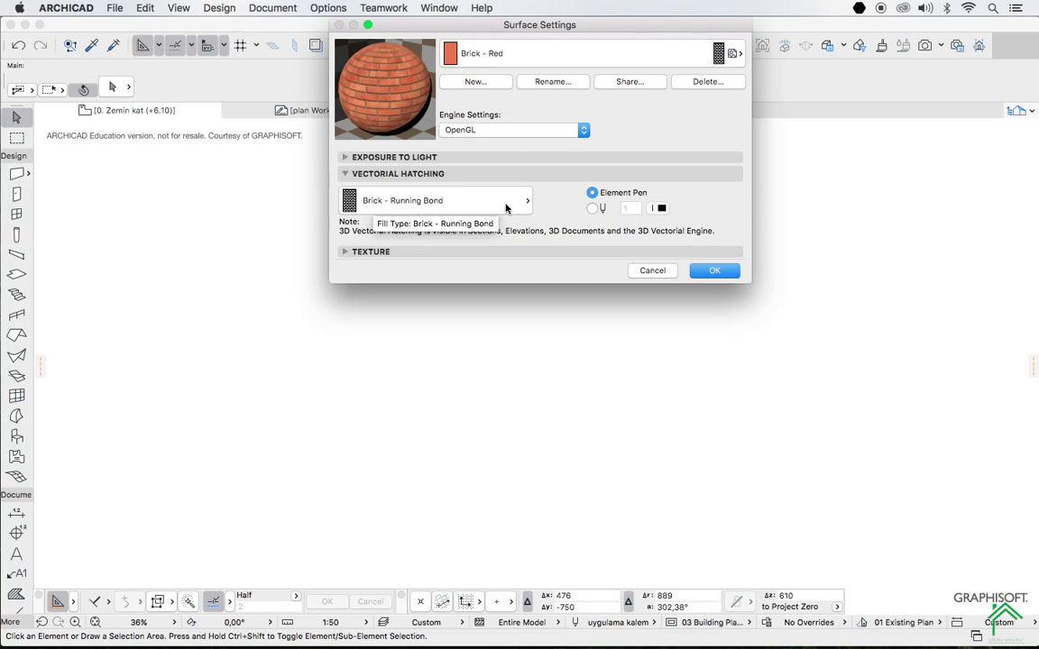
click(345, 252)
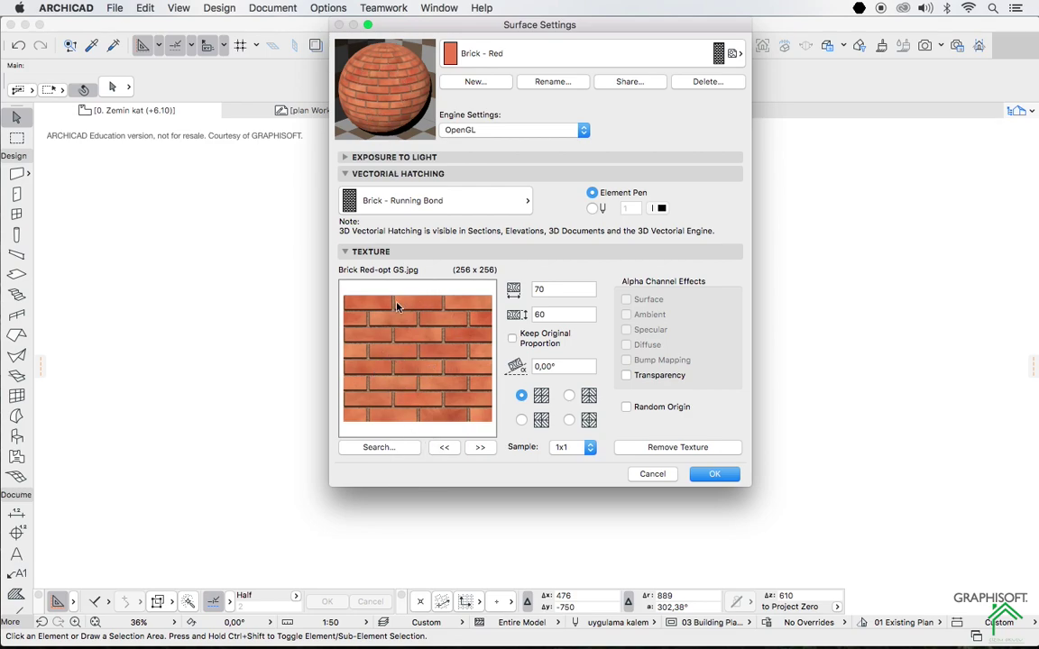
- Review Brick - Red's library texture image and vectorial hatching fill choices, keeping both, and expand its light exposure settings
click(377, 448)
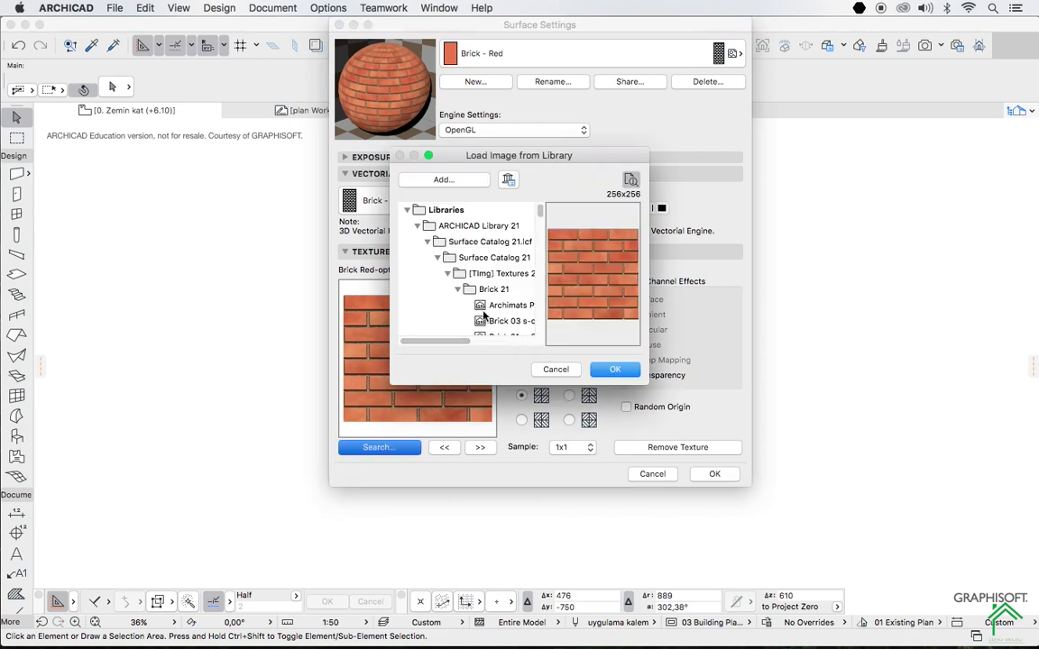
click(614, 369)
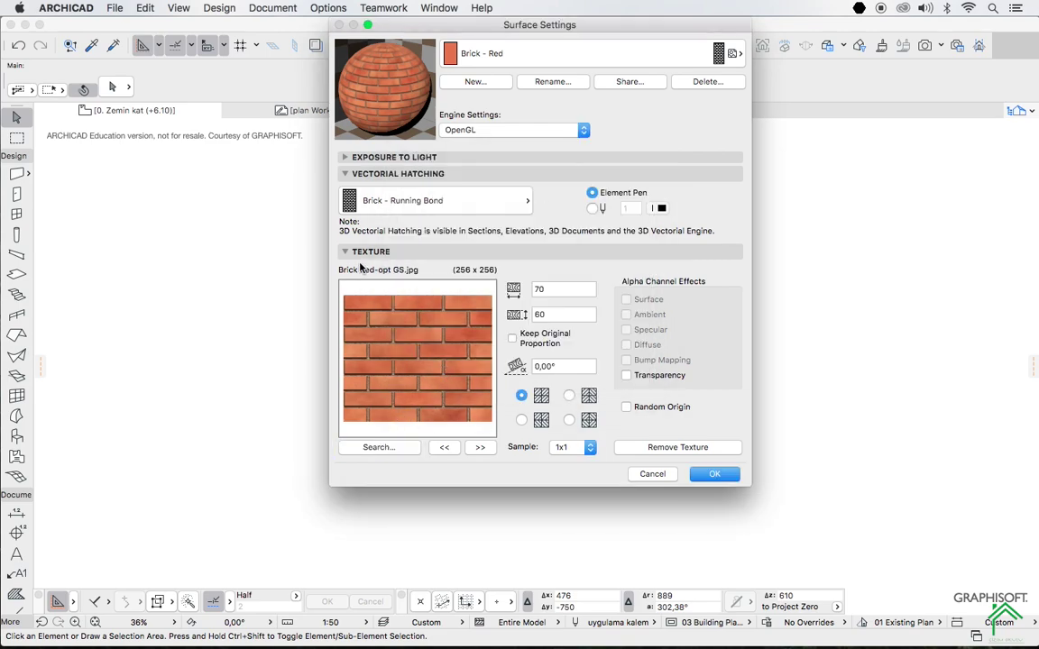
click(432, 203)
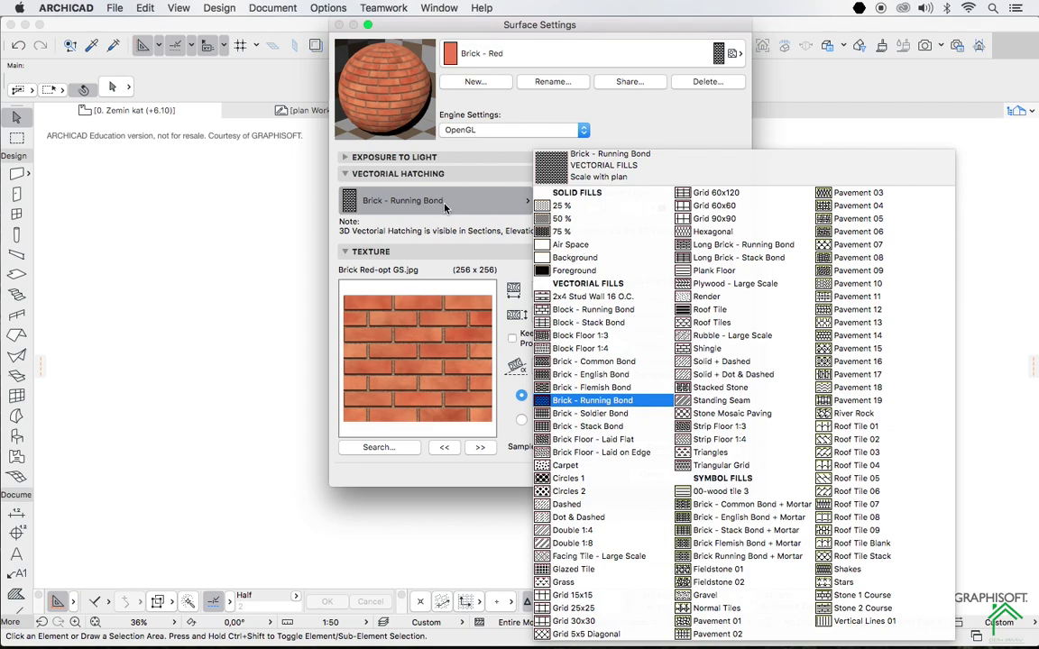
click(502, 207)
click(346, 158)
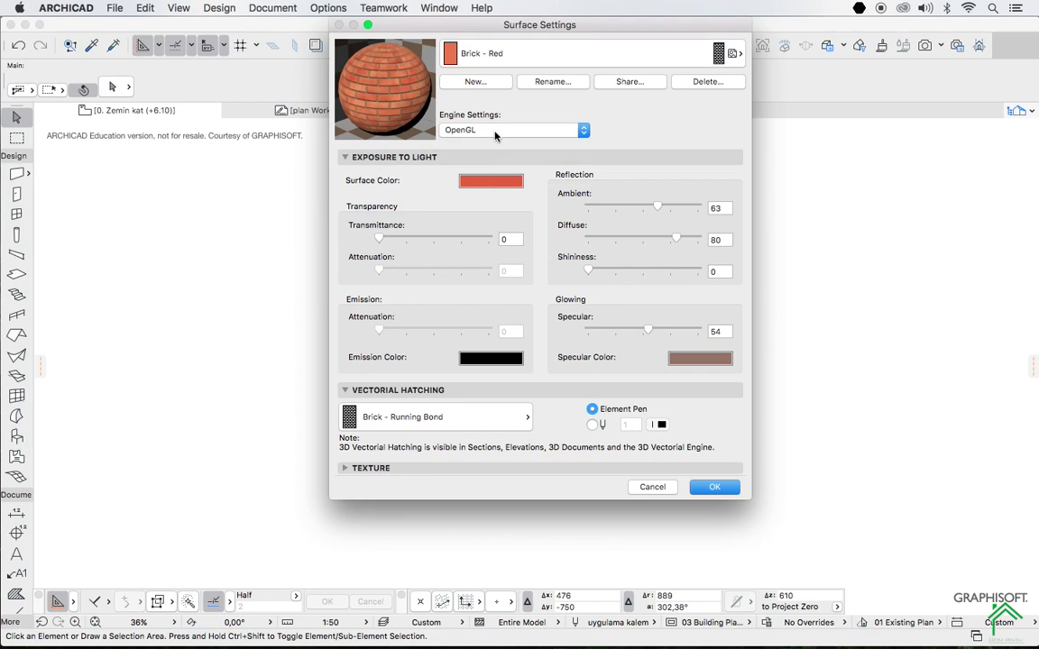
- Create a new surface from the catalog using Wood - 41 21 in the Wood 21 folder and locate it in the surface list
click(476, 82)
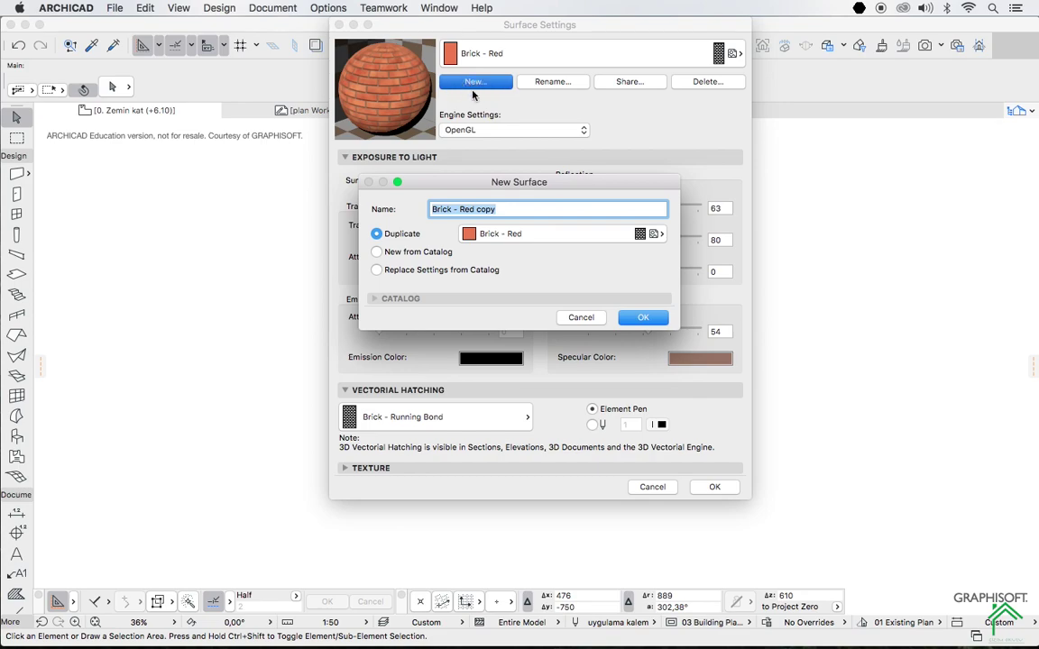
click(402, 256)
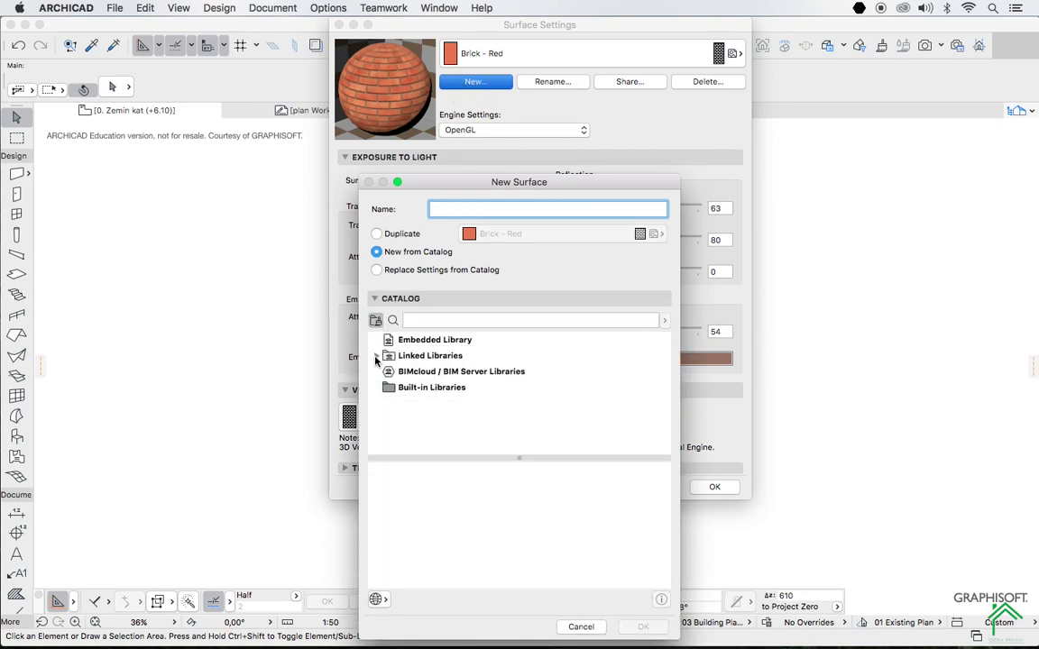
click(422, 357)
double_click(399, 480)
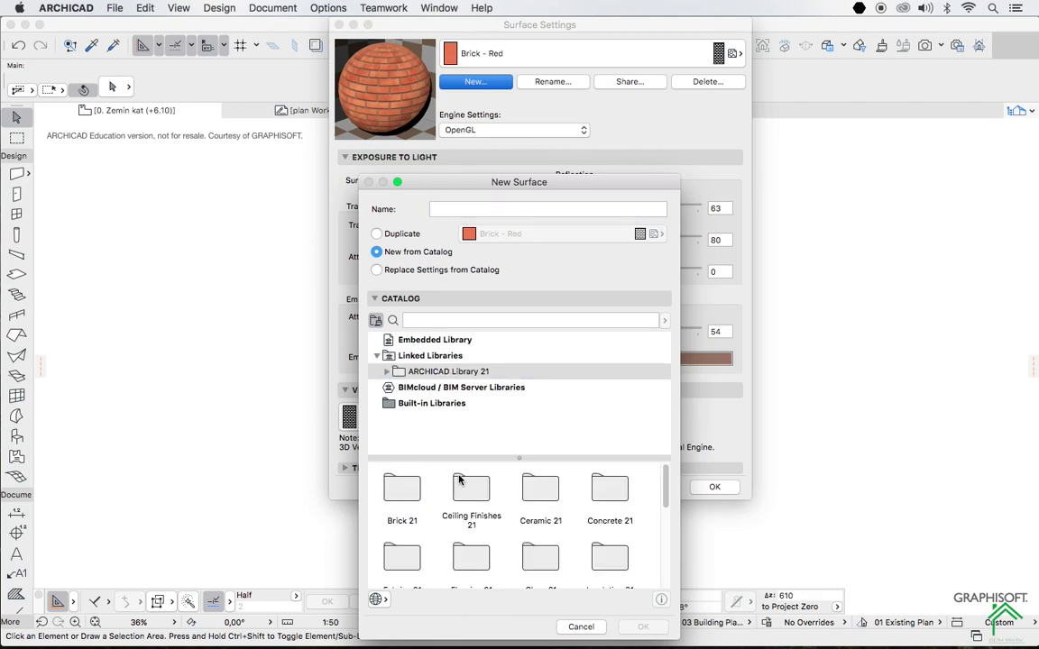
scroll(612, 487, down, 5)
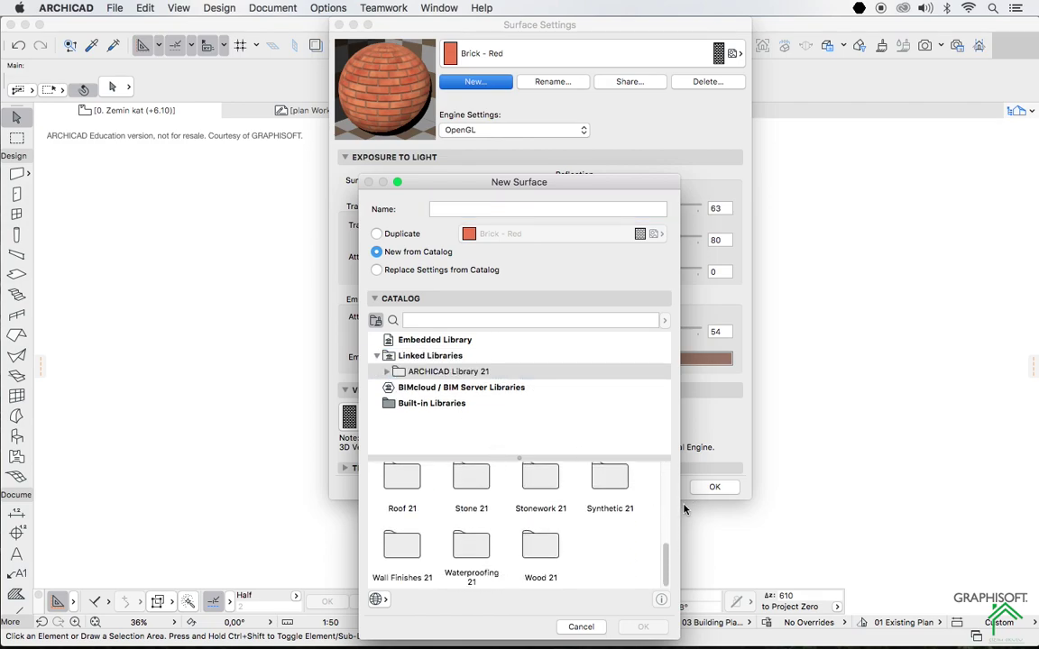
double_click(530, 547)
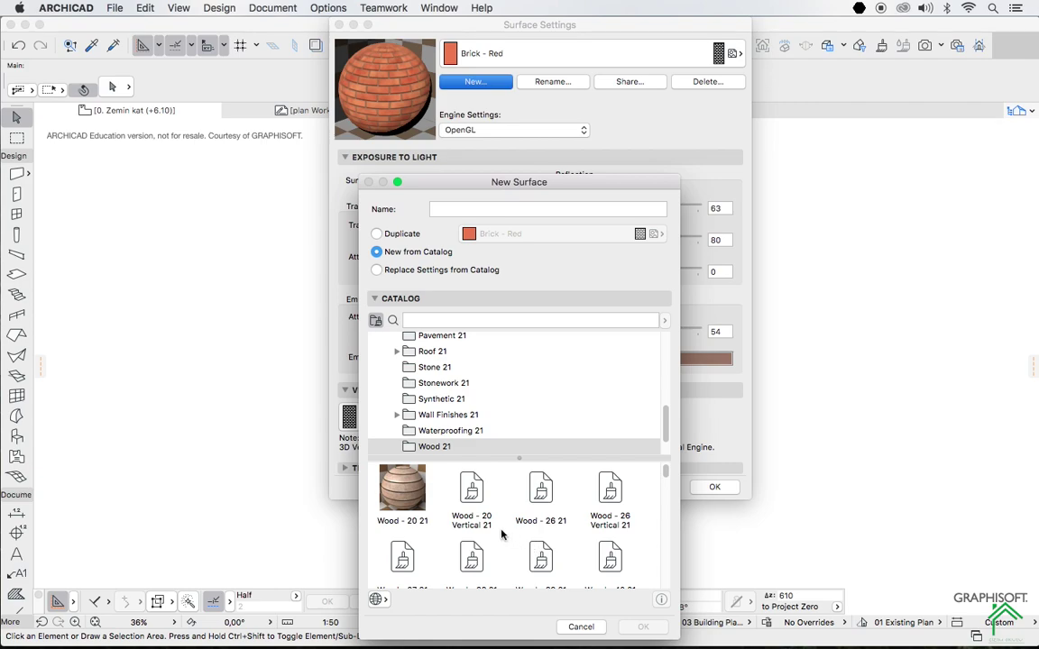
scroll(451, 523, down, 5)
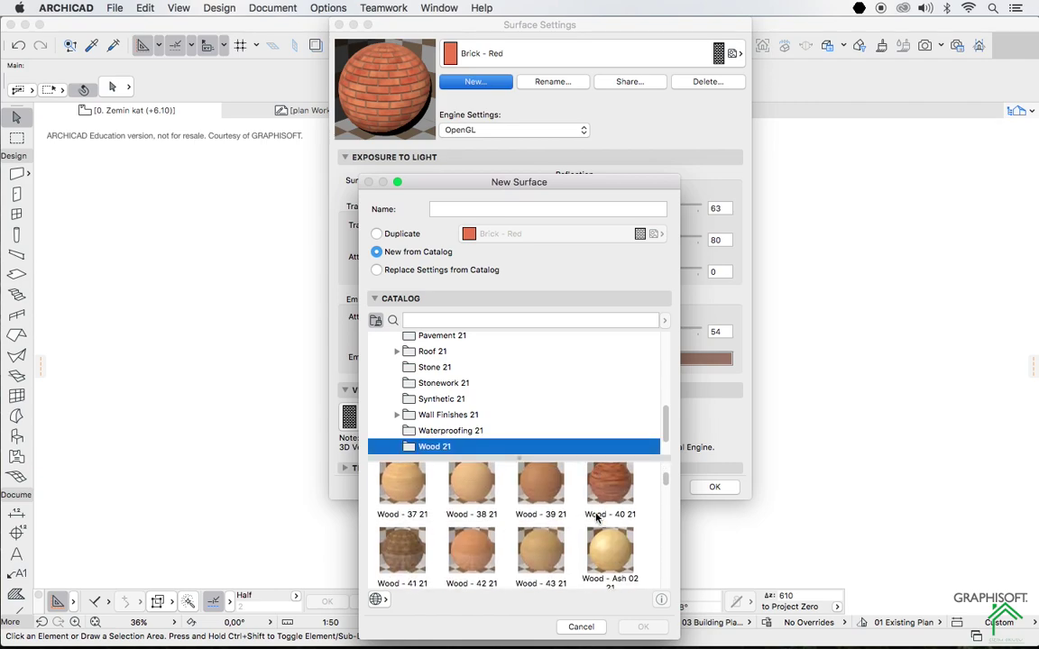
click(410, 535)
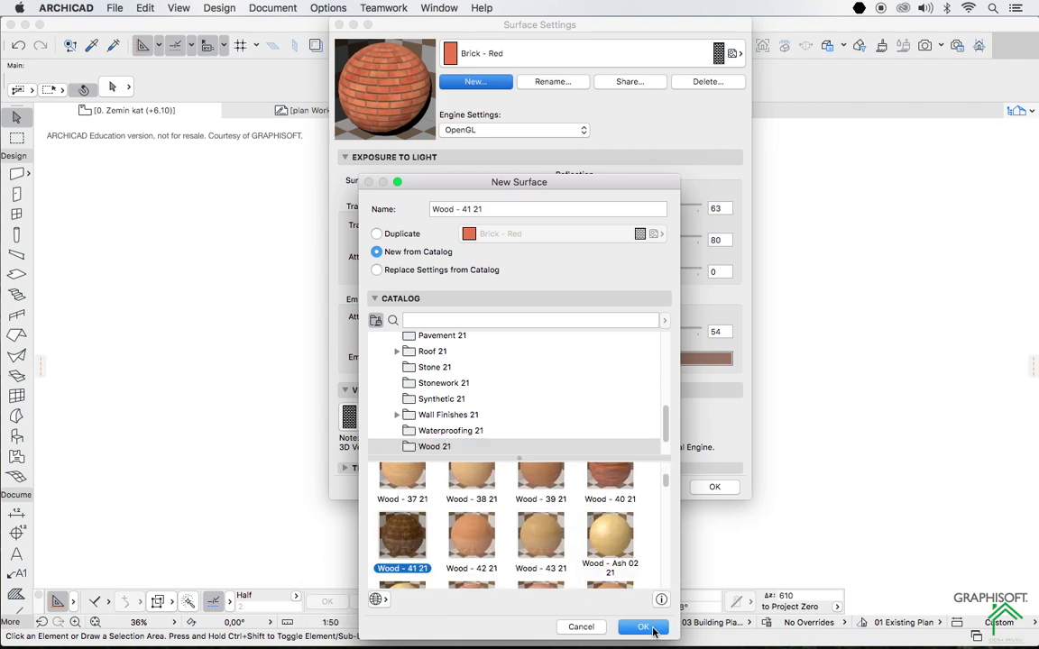
click(655, 627)
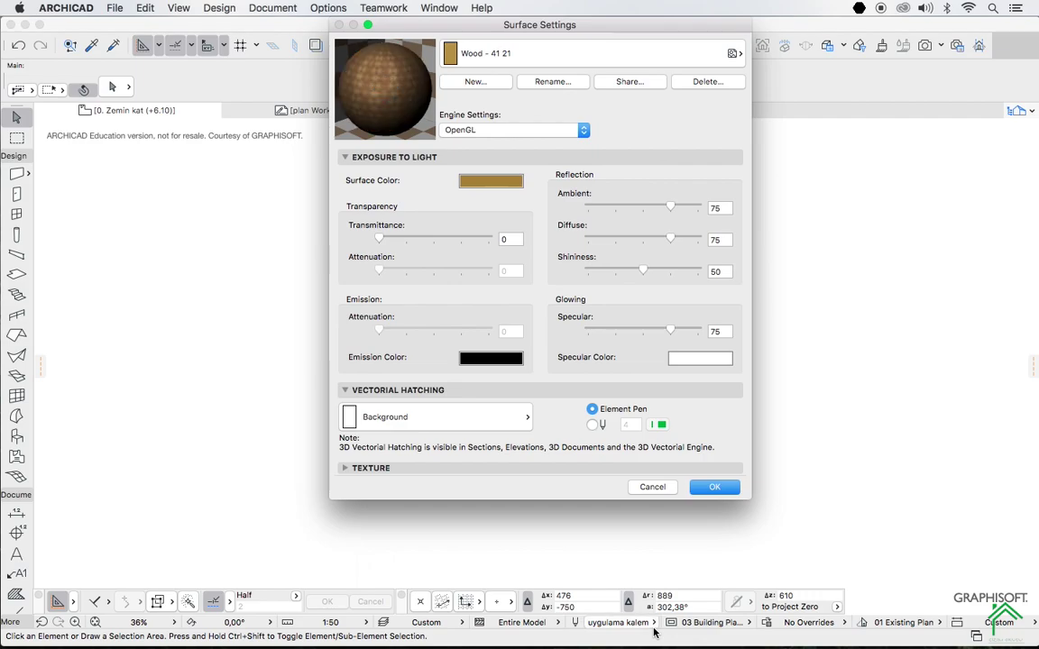
click(496, 60)
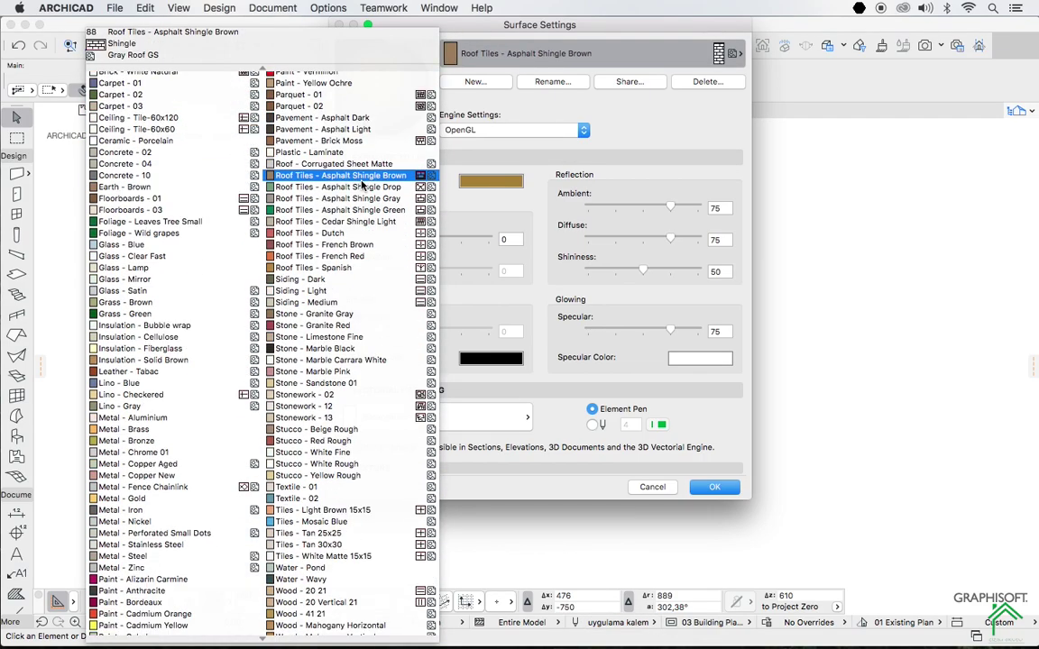
scroll(364, 184, down, 3)
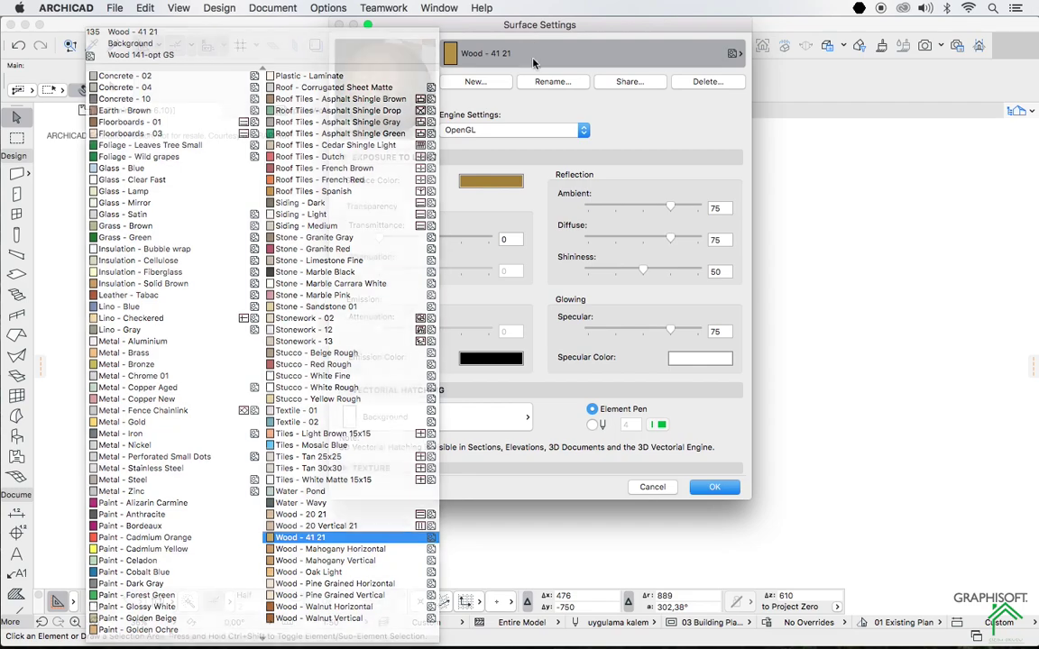
- Browse the new-surface catalog's wall finish, stonework, stone, metal, glass and brick folders, and cancel both the new surface and the surface settings
click(475, 81)
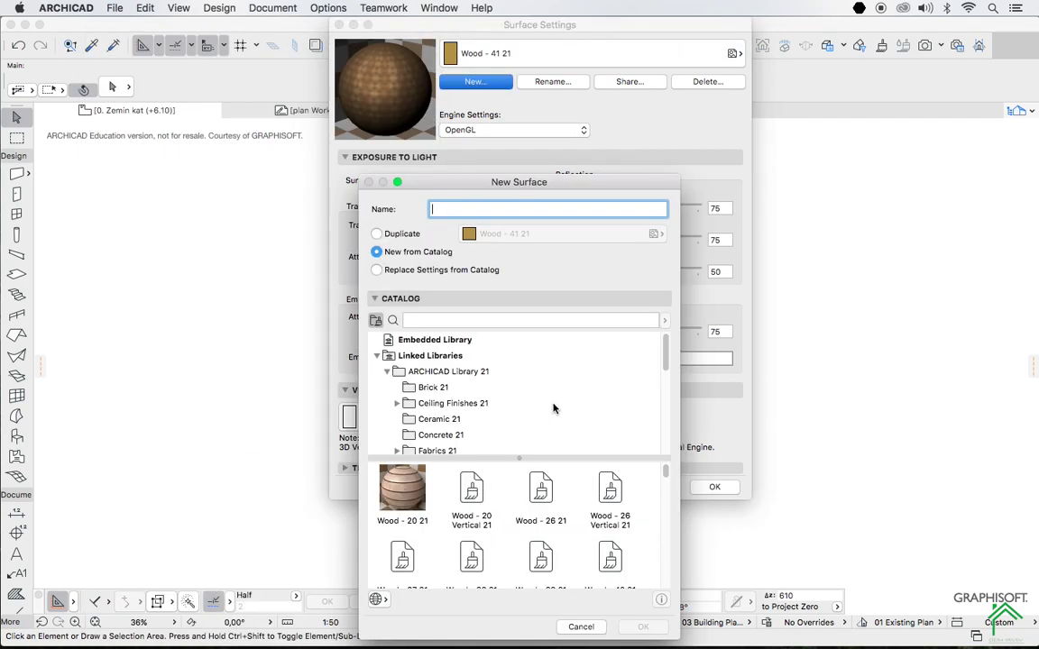
drag(667, 353, 589, 419)
click(451, 400)
click(449, 383)
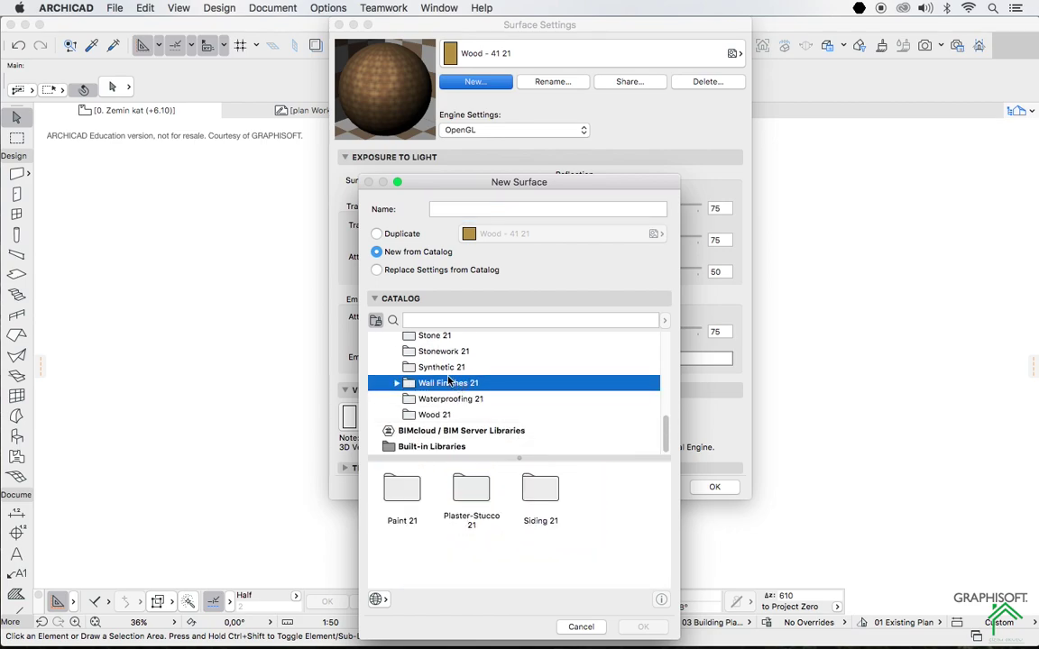
click(442, 367)
click(442, 351)
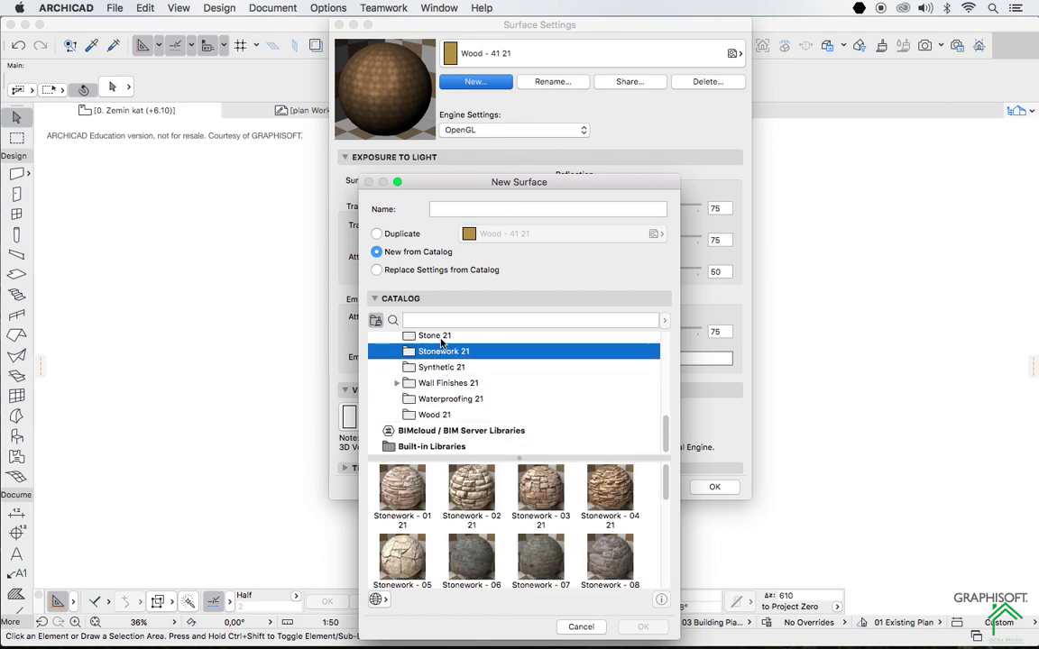
click(435, 336)
drag(668, 437, 668, 397)
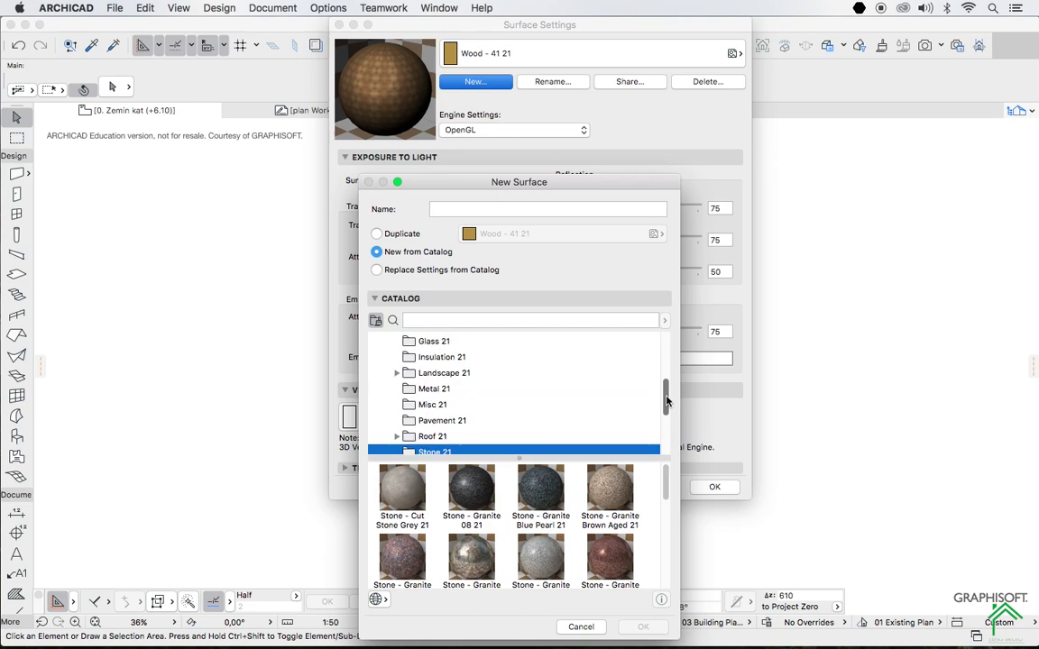
click(442, 437)
click(442, 418)
click(434, 389)
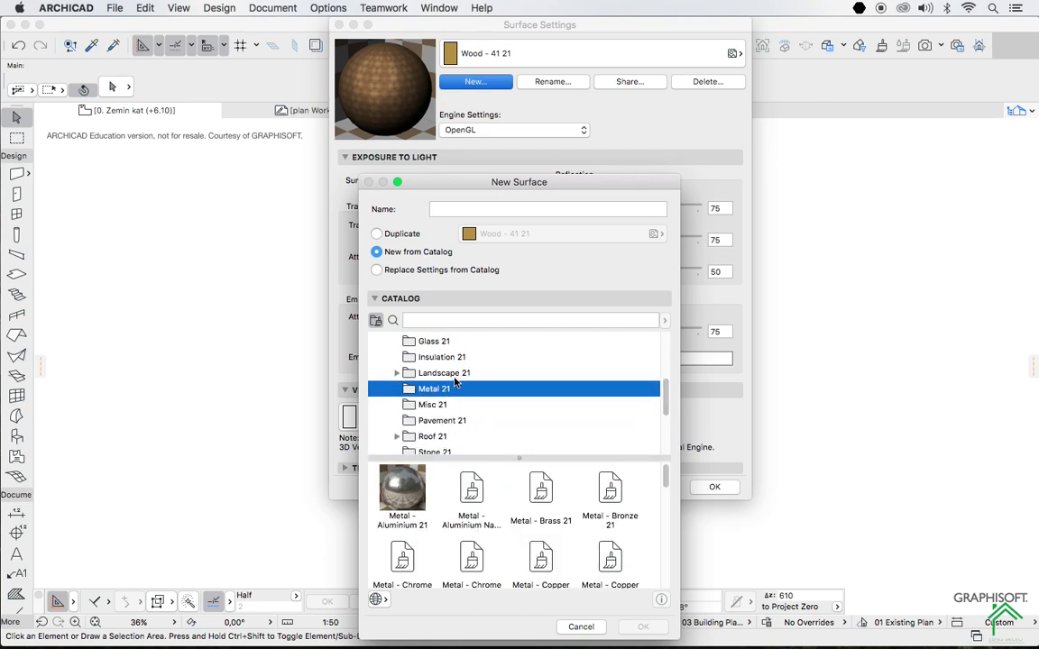
click(434, 341)
scroll(503, 401, up, 3)
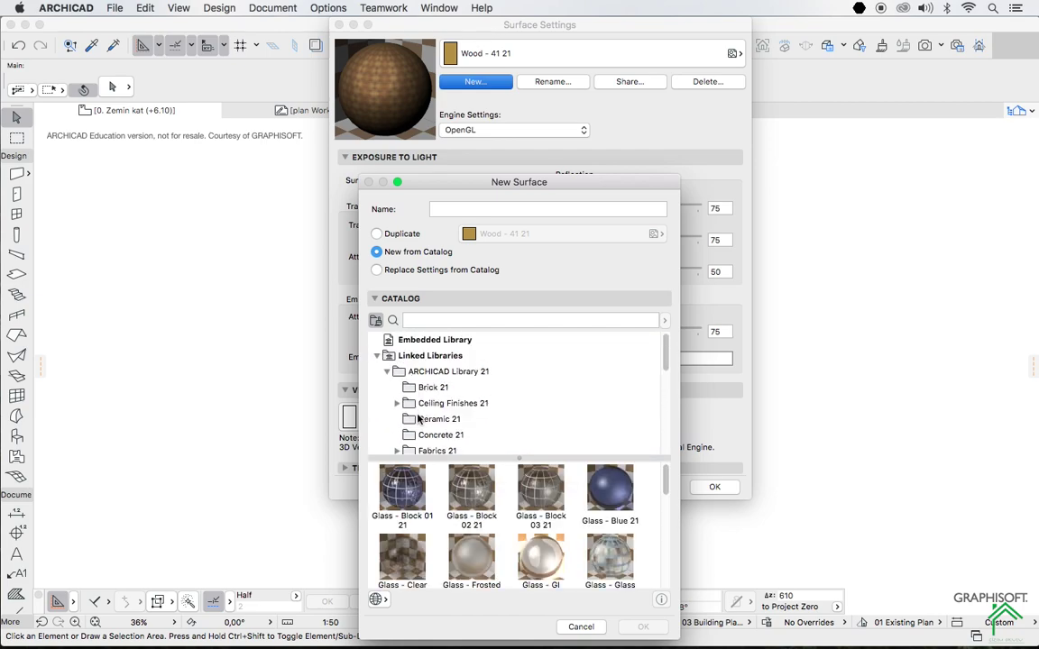
click(433, 388)
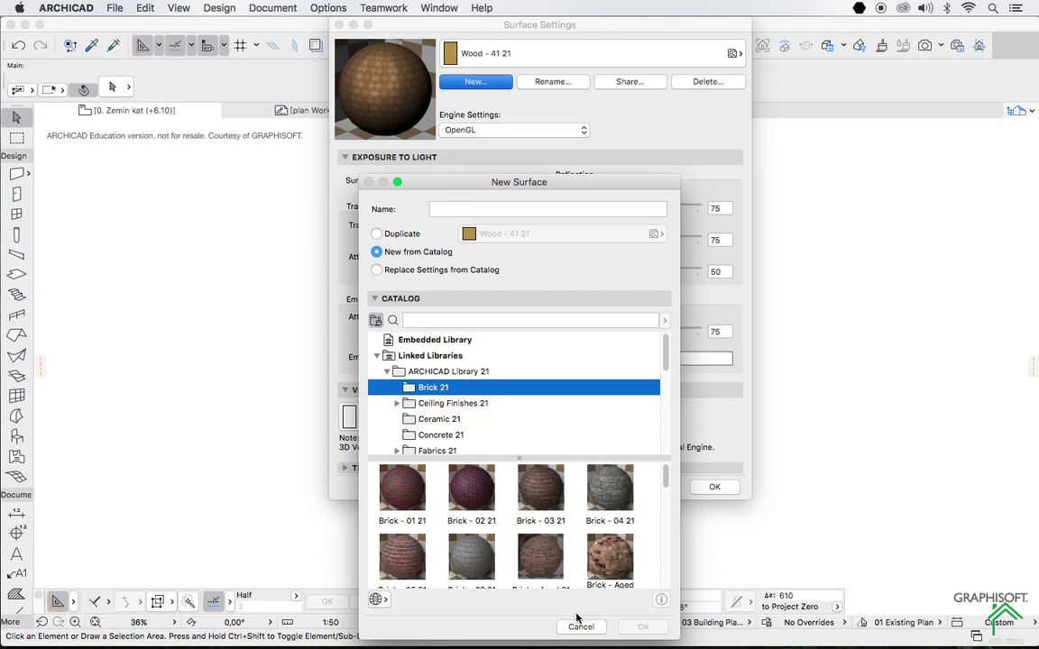
click(581, 627)
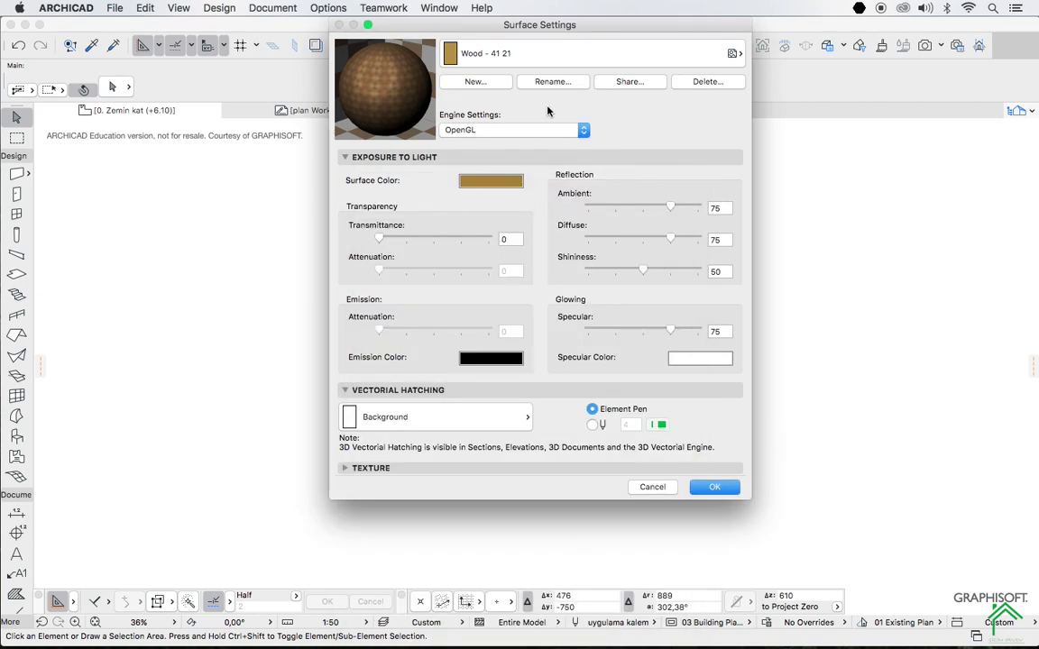
click(652, 487)
- Open the fill types and examine the 25 % solid fill's drafting, cover and cut availability and its opacity setting
click(328, 8)
mouse_move(348, 31)
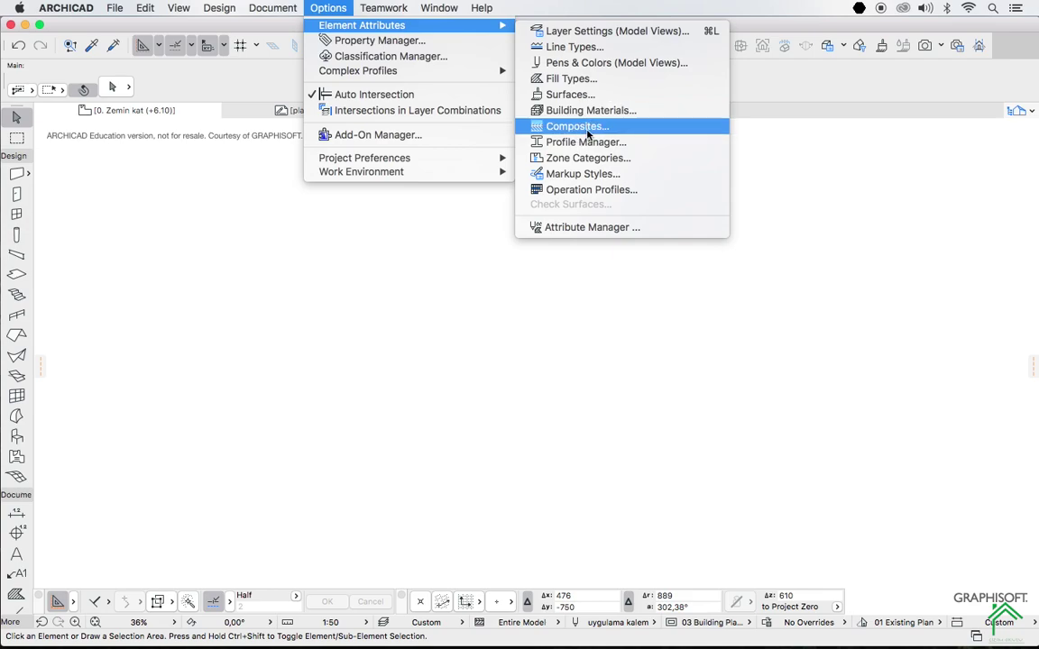
click(571, 81)
drag(316, 146, 546, 98)
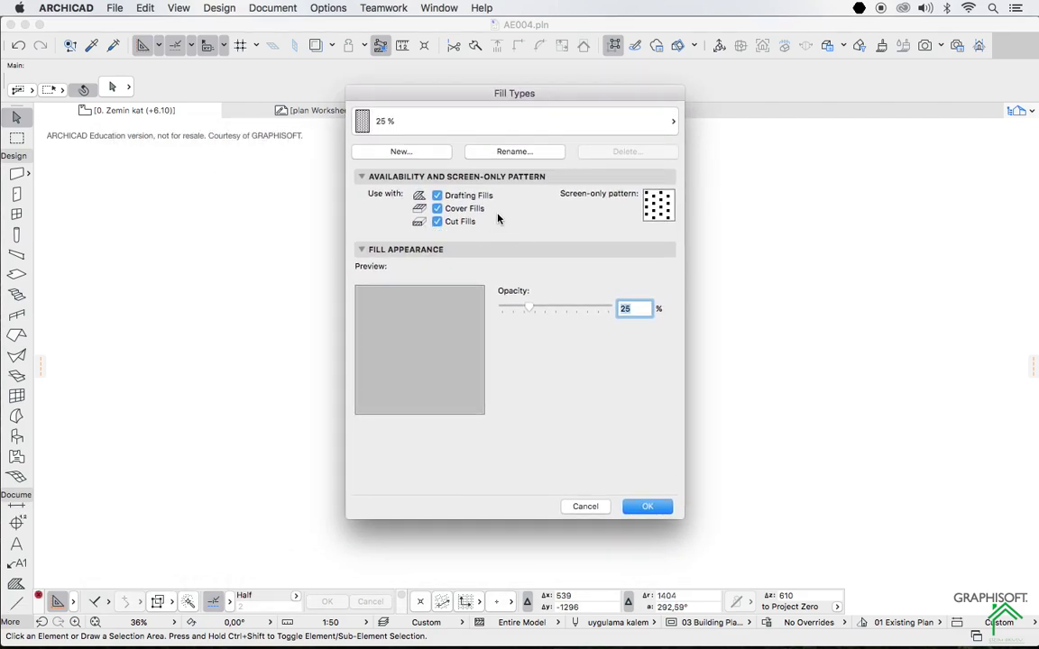
click(422, 154)
click(540, 315)
click(437, 197)
click(546, 323)
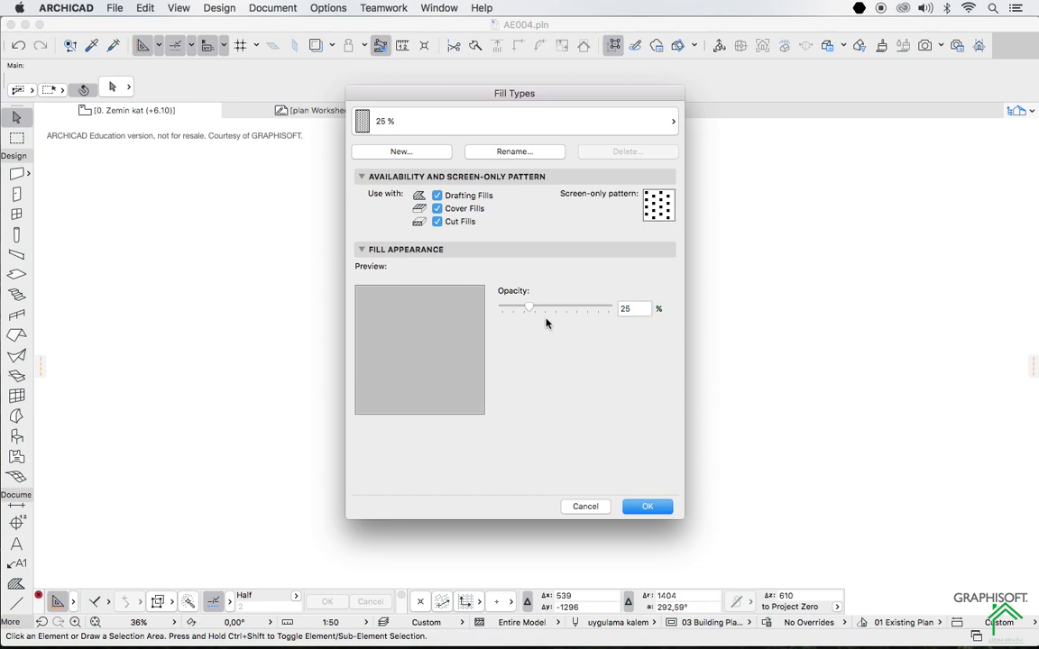
- Display the Foreground solid fill and the Block - Running Bond vectorial fill to compare their settings
click(570, 127)
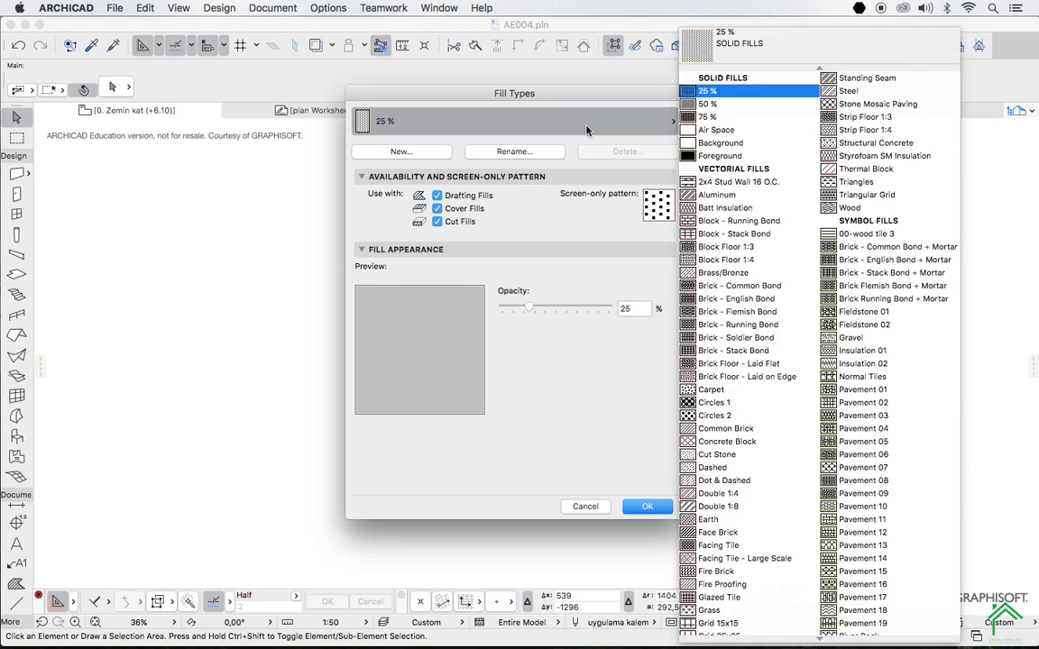
click(719, 158)
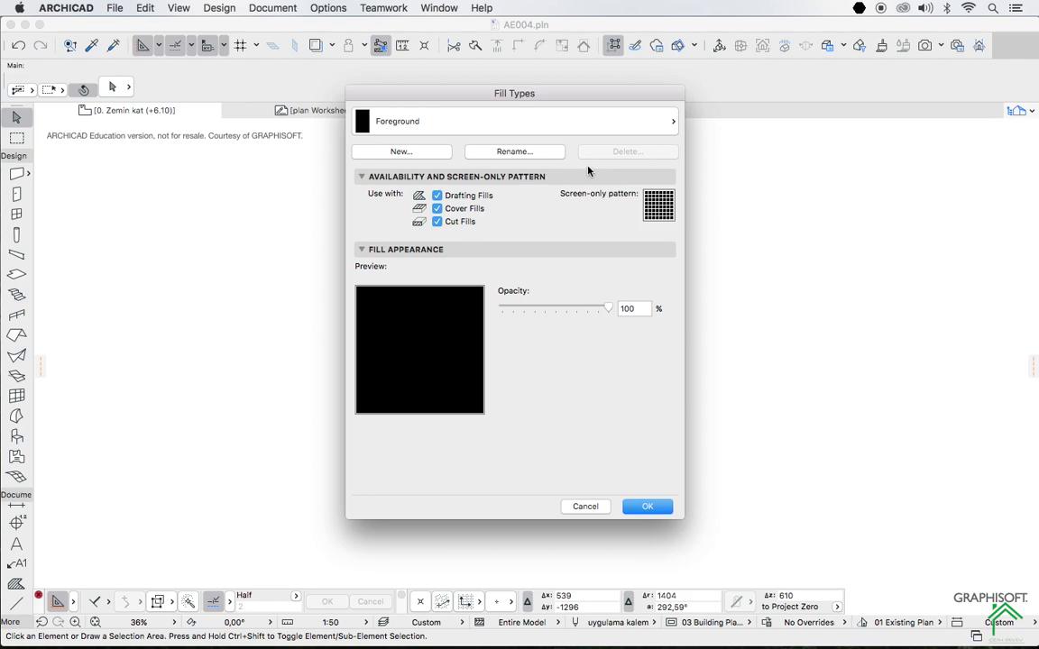
click(550, 120)
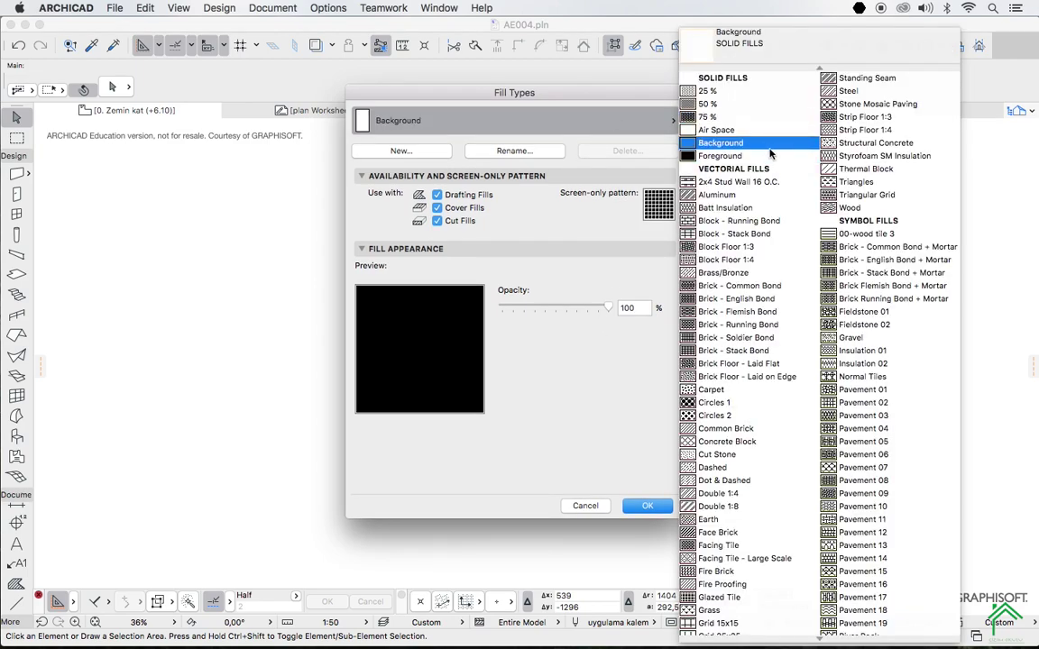
click(726, 221)
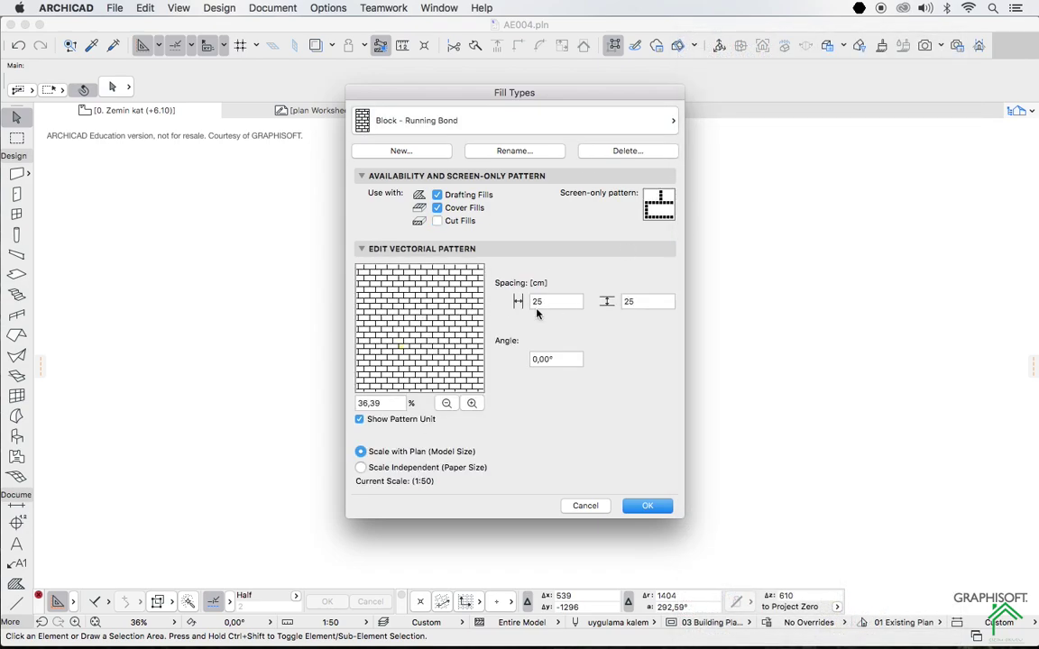
- Select the Gravel symbol fill from the fill list and close the fill types without saving
click(613, 125)
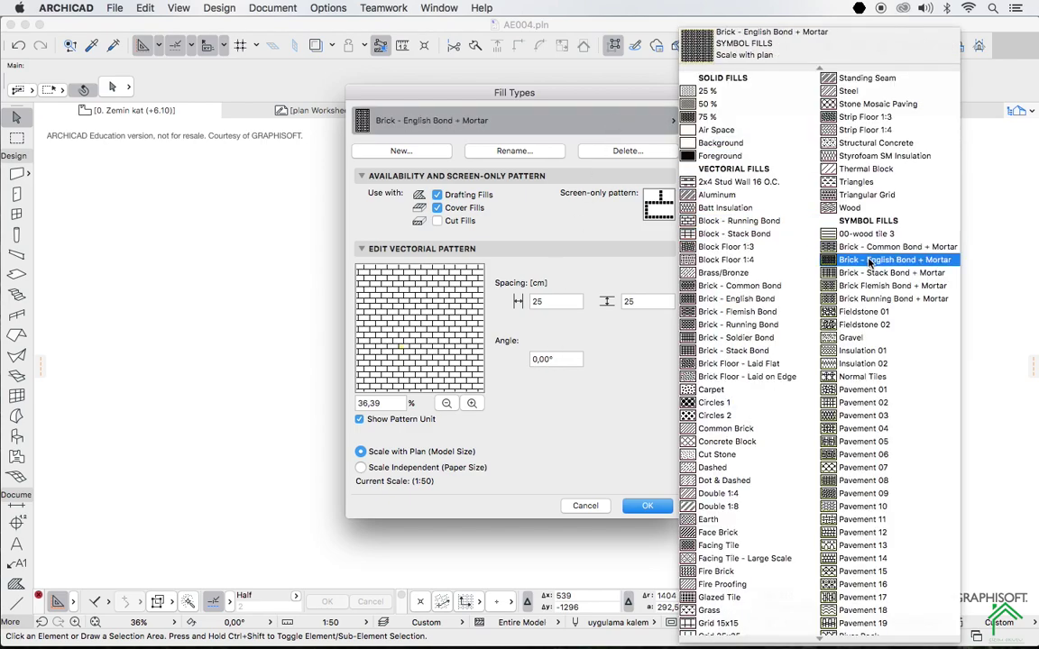
scroll(843, 275, down, 1)
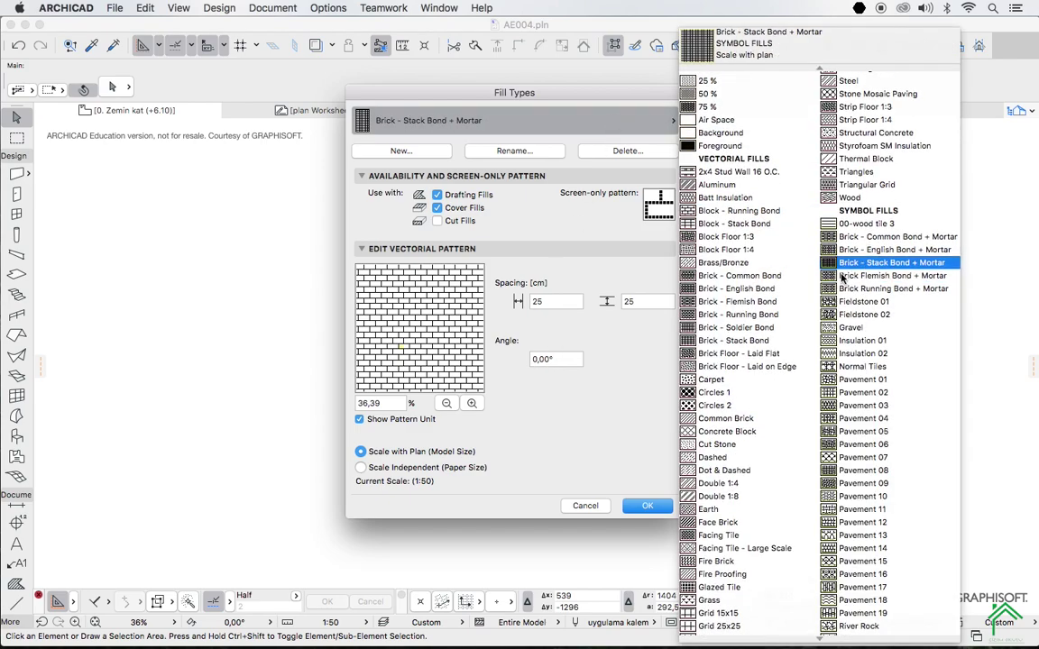
click(852, 327)
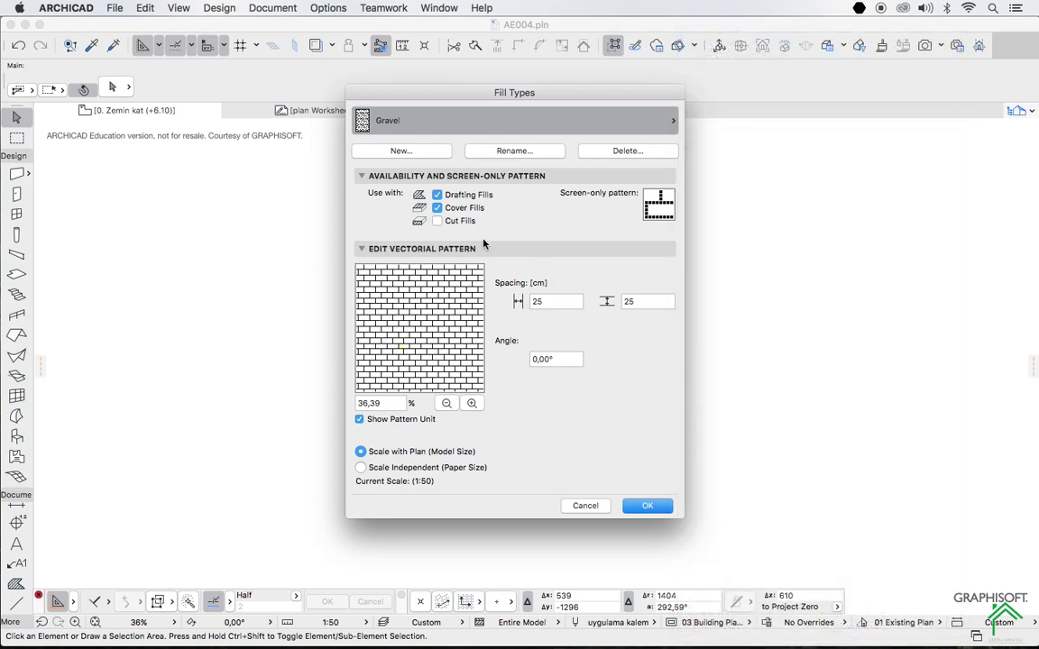
click(586, 504)
- Draw a small closed triangle with the Line tool's polyline method, with a 90° peak and one sloping side about 123 long
key(l)
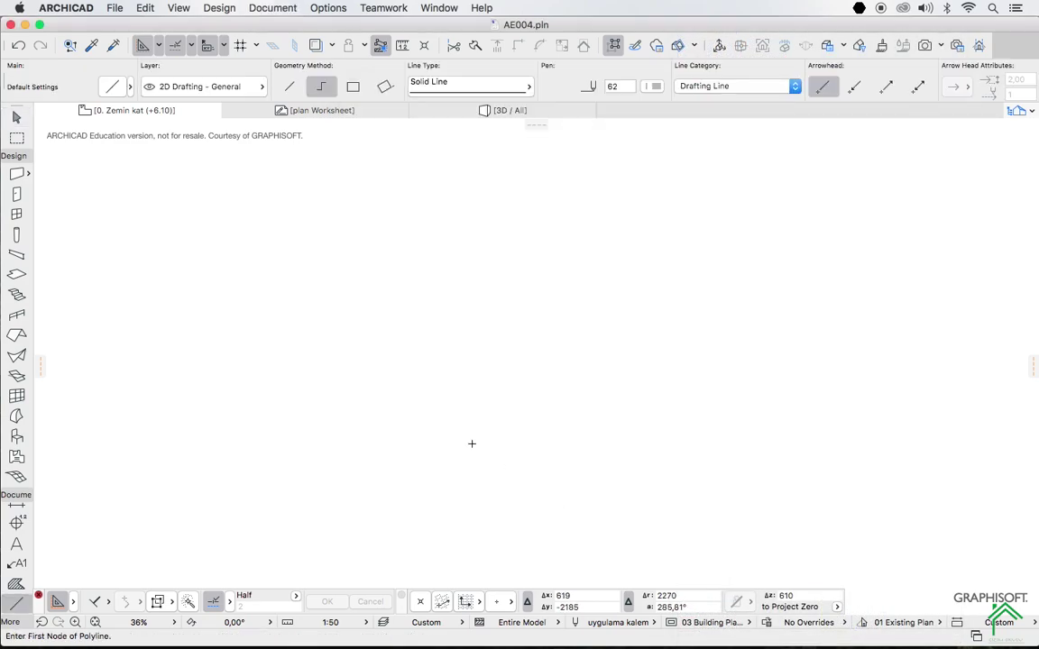
click(472, 432)
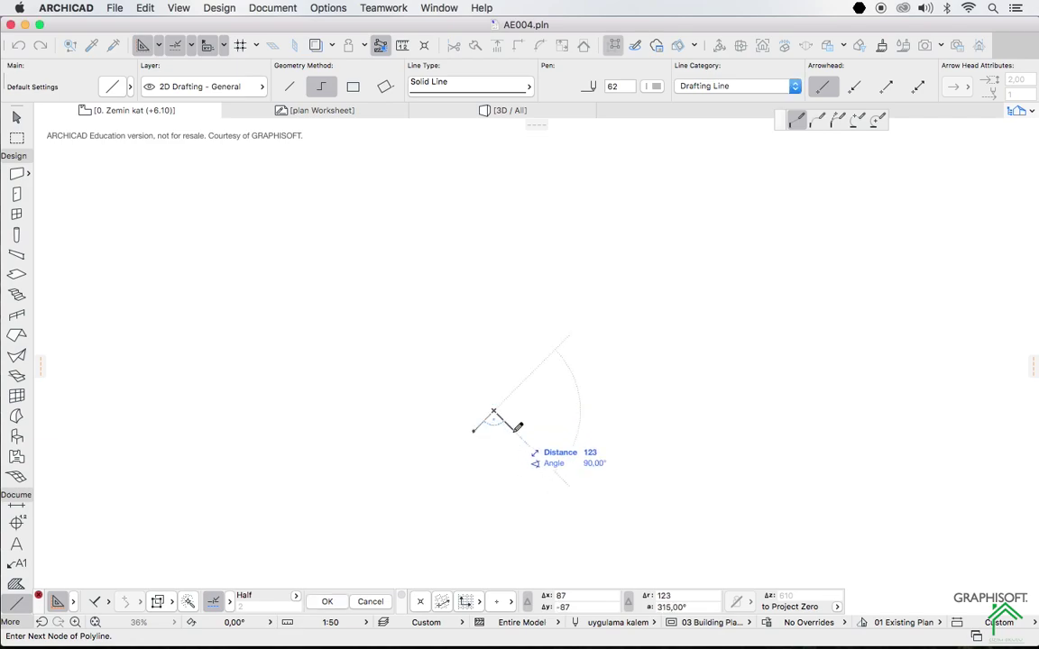
key(Escape)
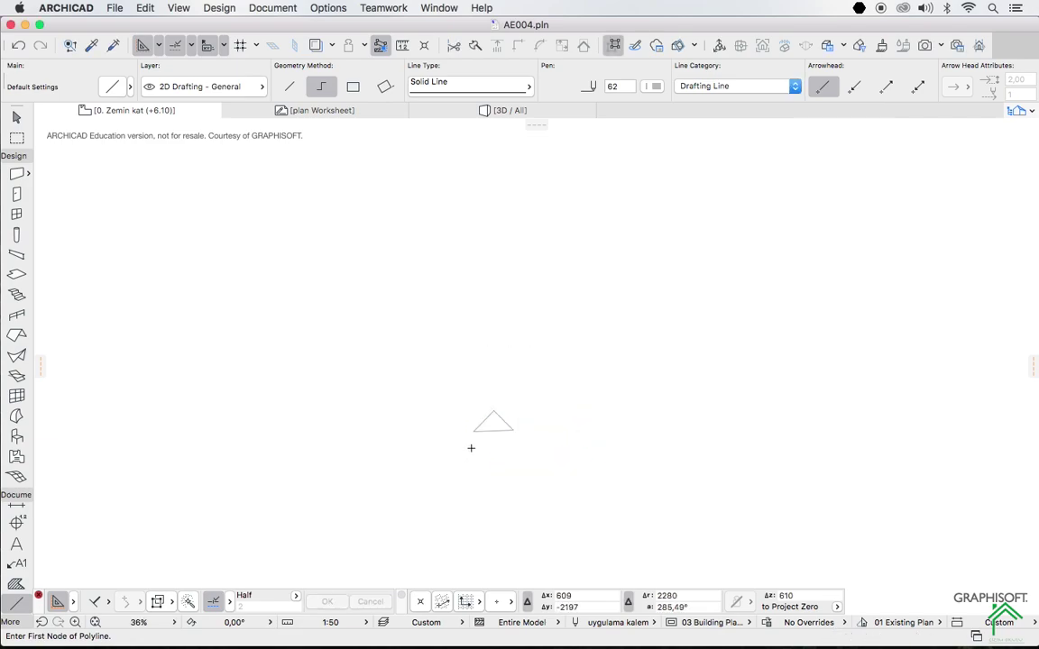
- Finish the Line command, select the triangle's three lines and copy them
key(Escape)
drag(462, 442, 548, 436)
key(super+c)
- Create a new symbol fill in the fill types and paste the copied triangle as its pattern
click(326, 8)
mouse_move(352, 25)
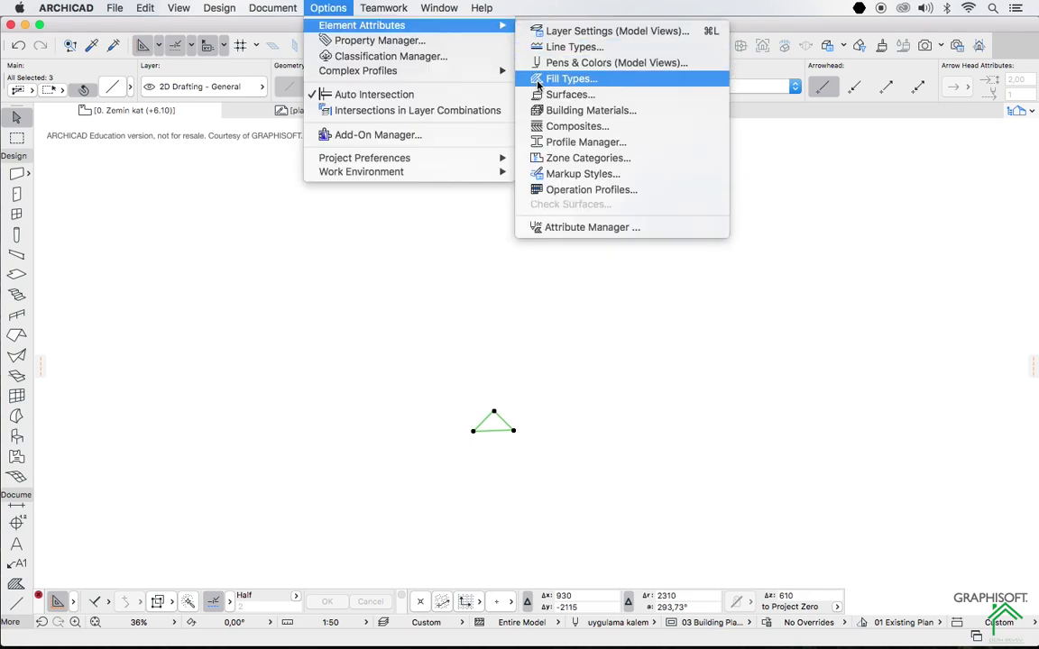
click(552, 78)
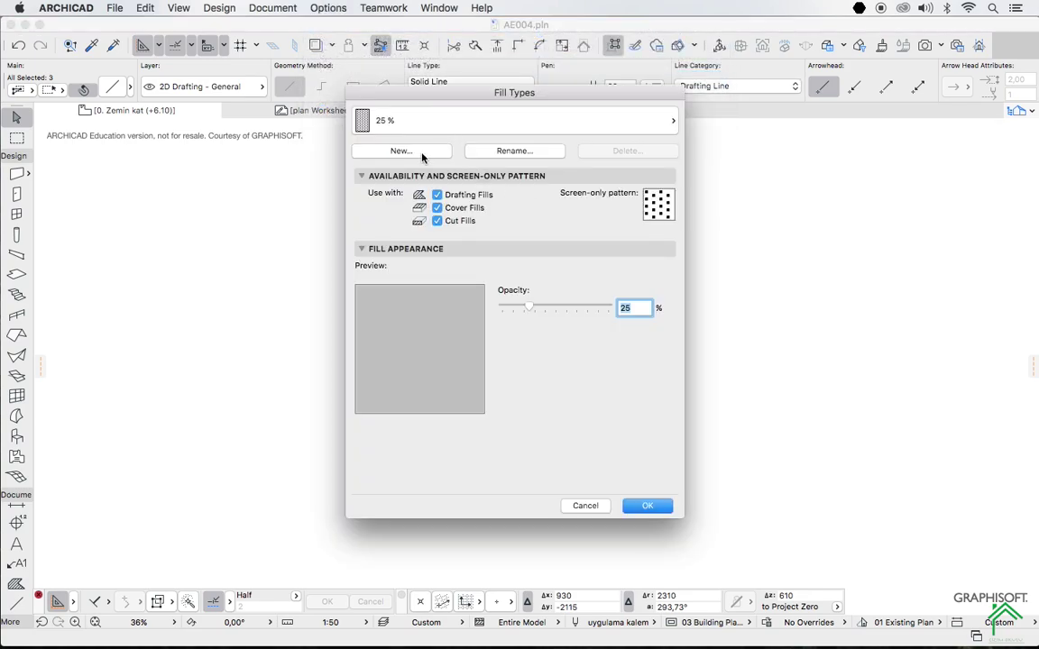
click(383, 150)
click(419, 262)
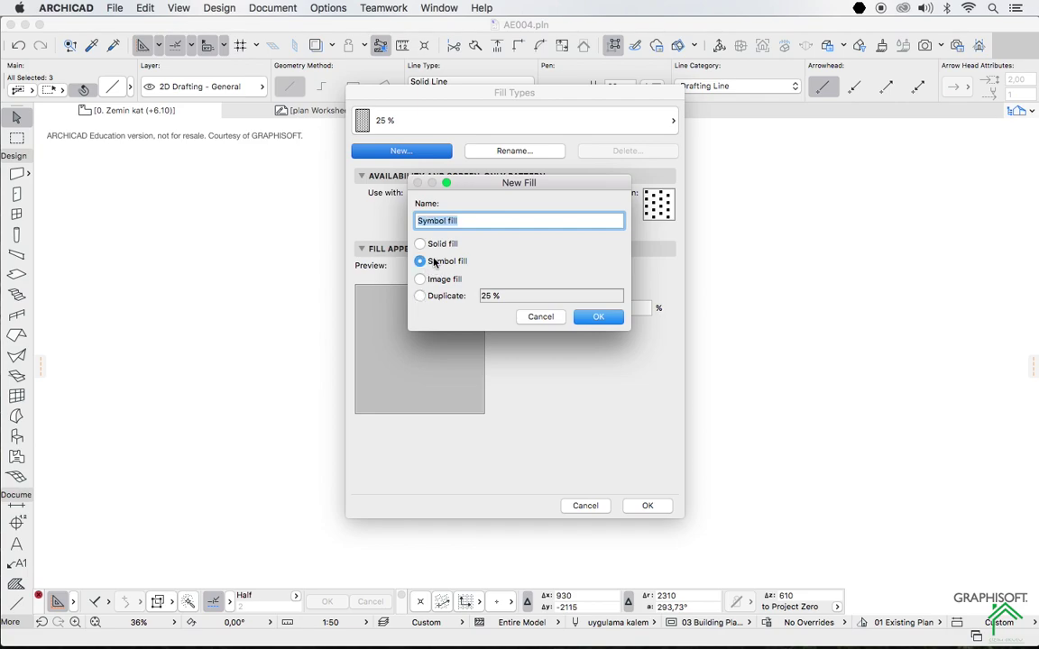
click(595, 318)
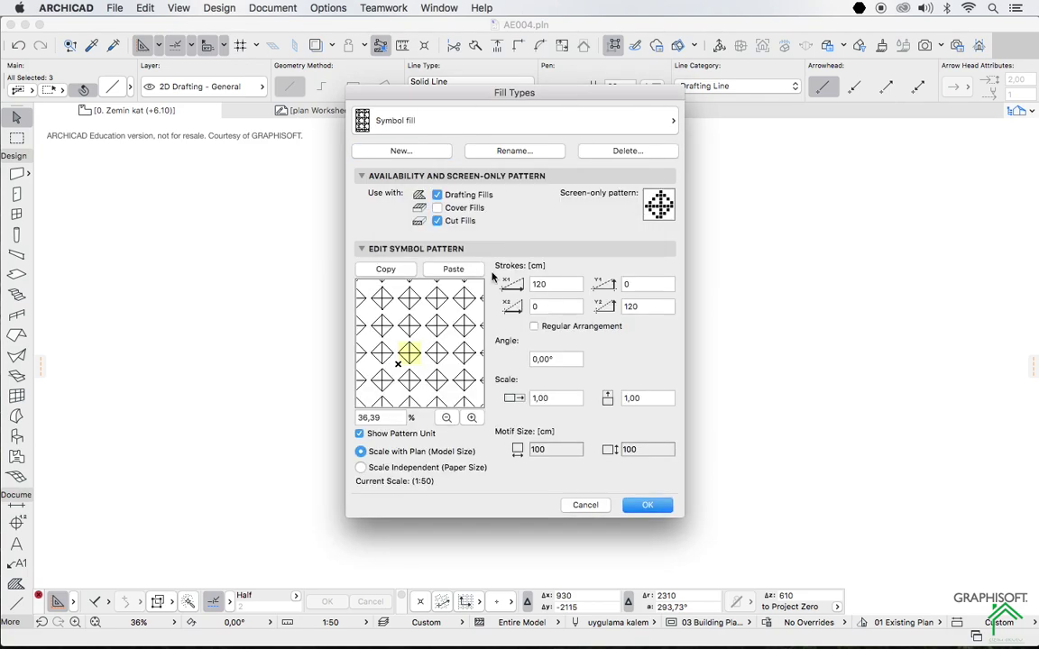
click(453, 269)
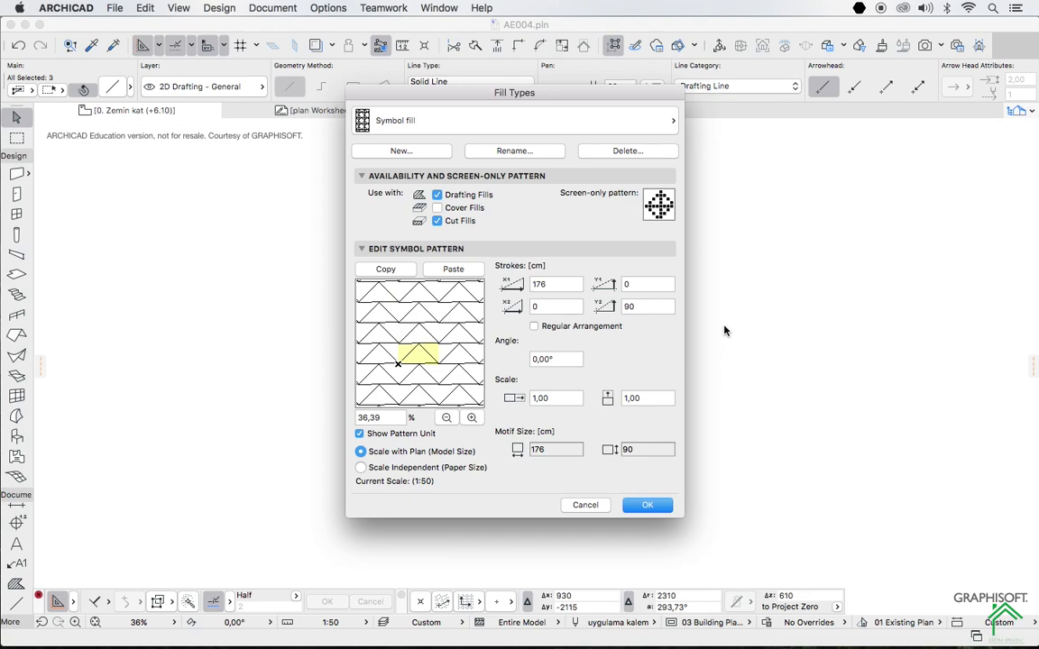
- Display the Beige Carpet image fill, view its image library source and close the fill types without saving
click(487, 120)
scroll(891, 416, down, 3)
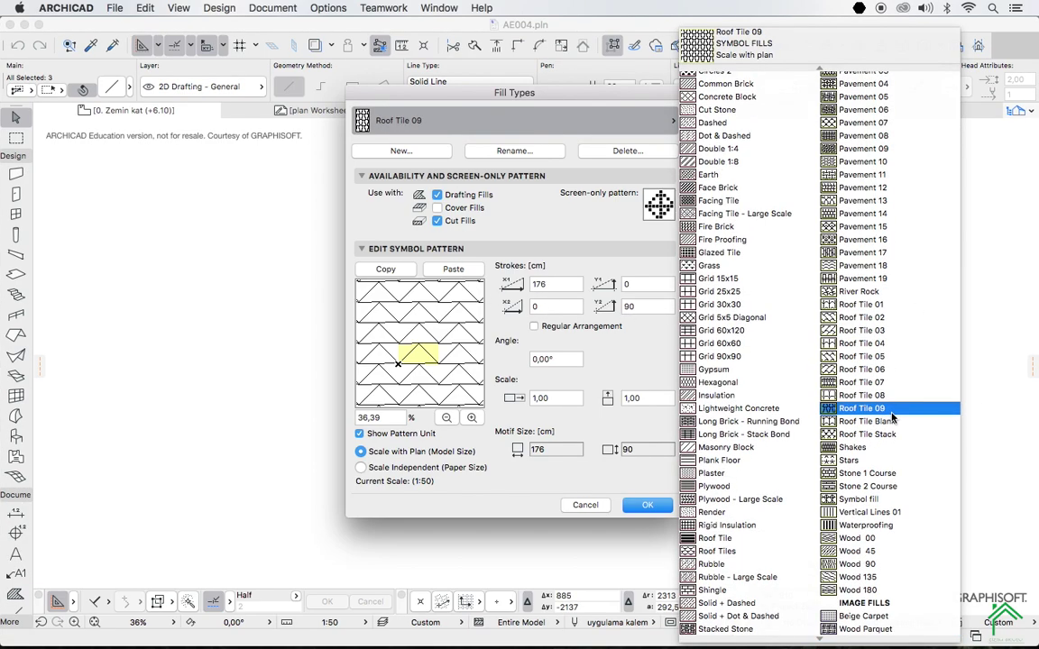
click(863, 616)
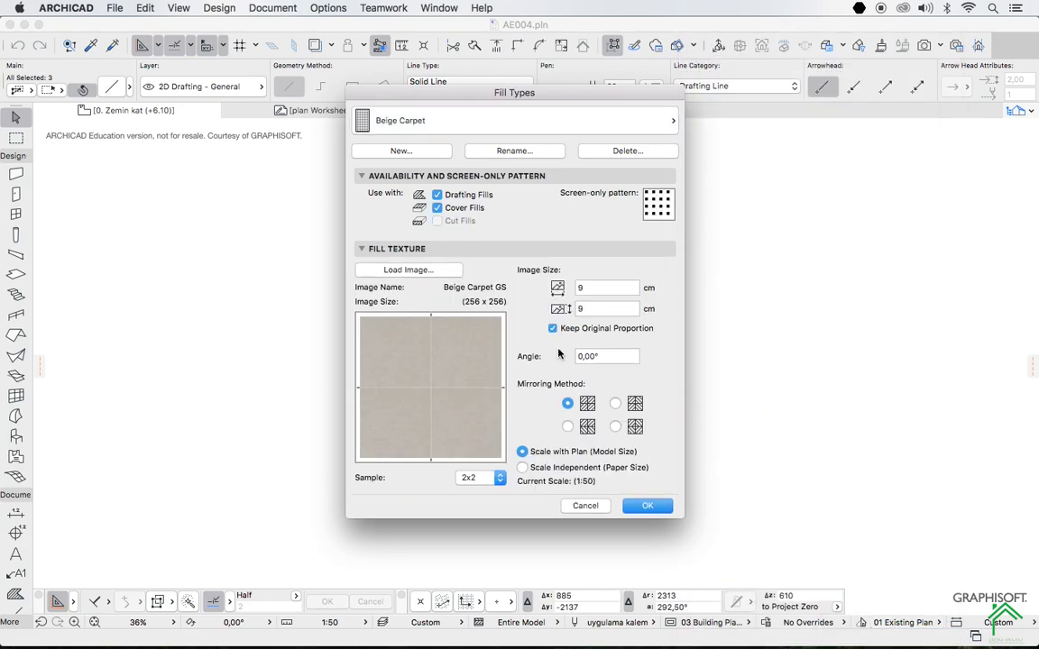
click(442, 271)
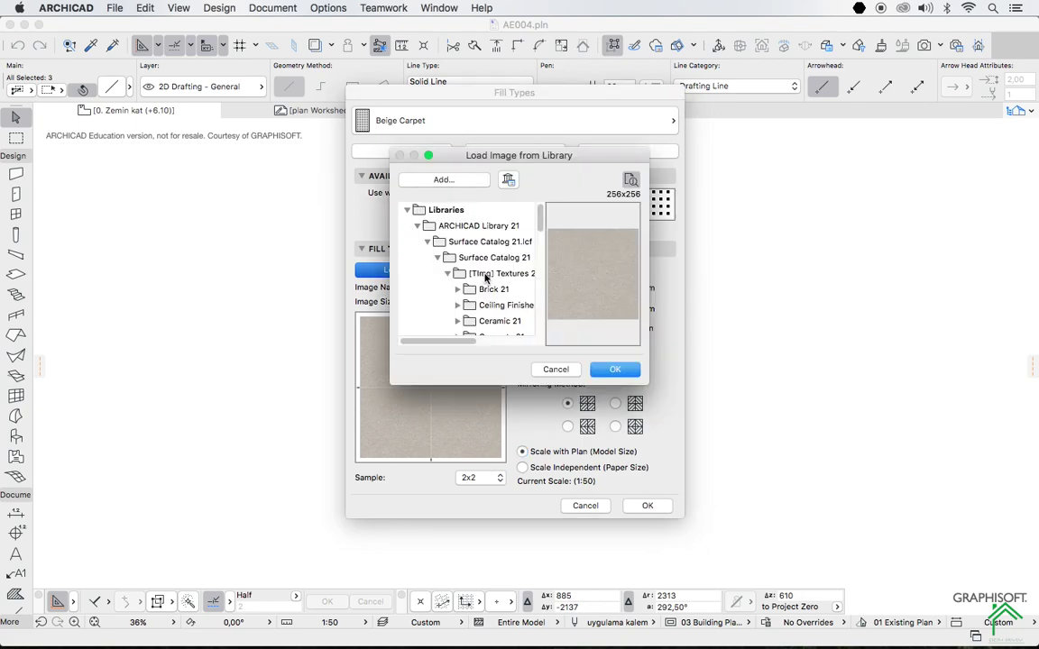
click(554, 369)
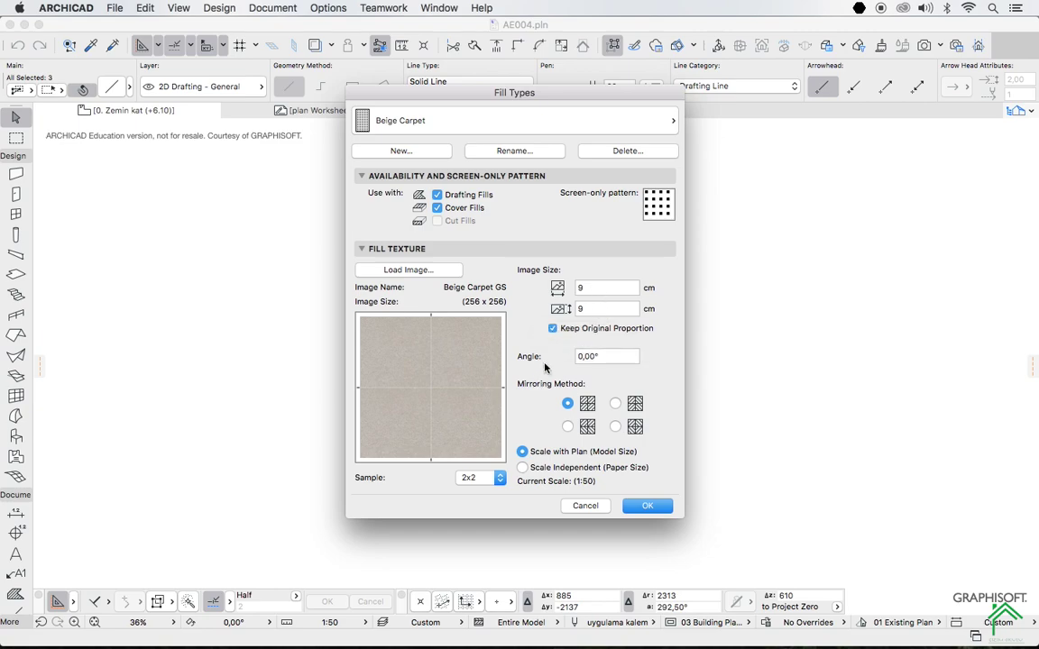
click(583, 505)
- Open the line types and compare the settings of the Insulation, Hidden Line and Long Dashed lines
click(328, 7)
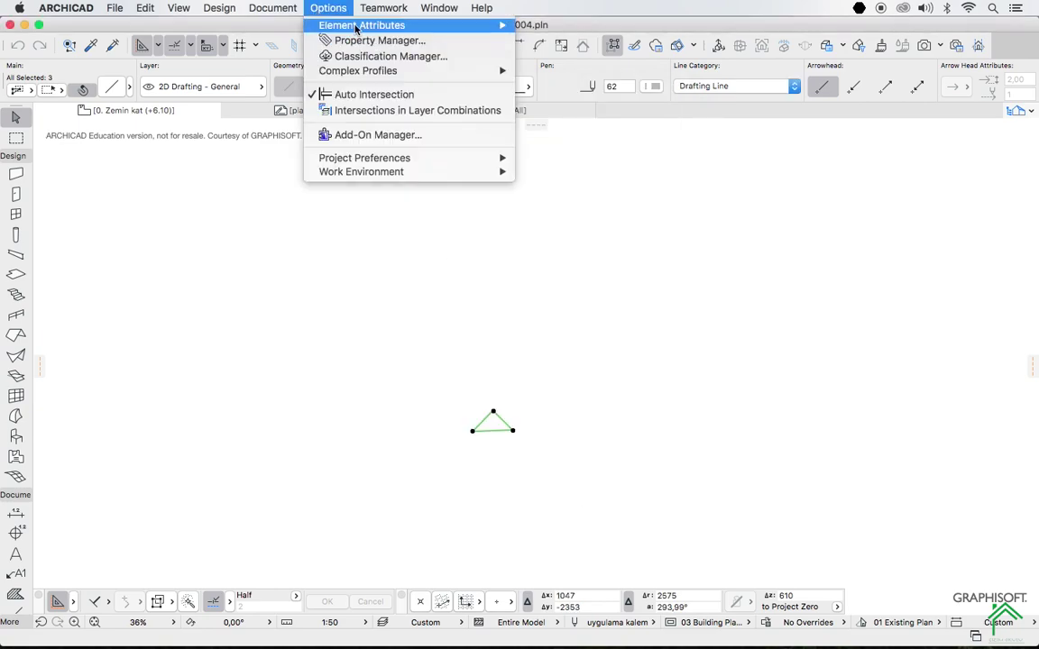
mouse_move(347, 25)
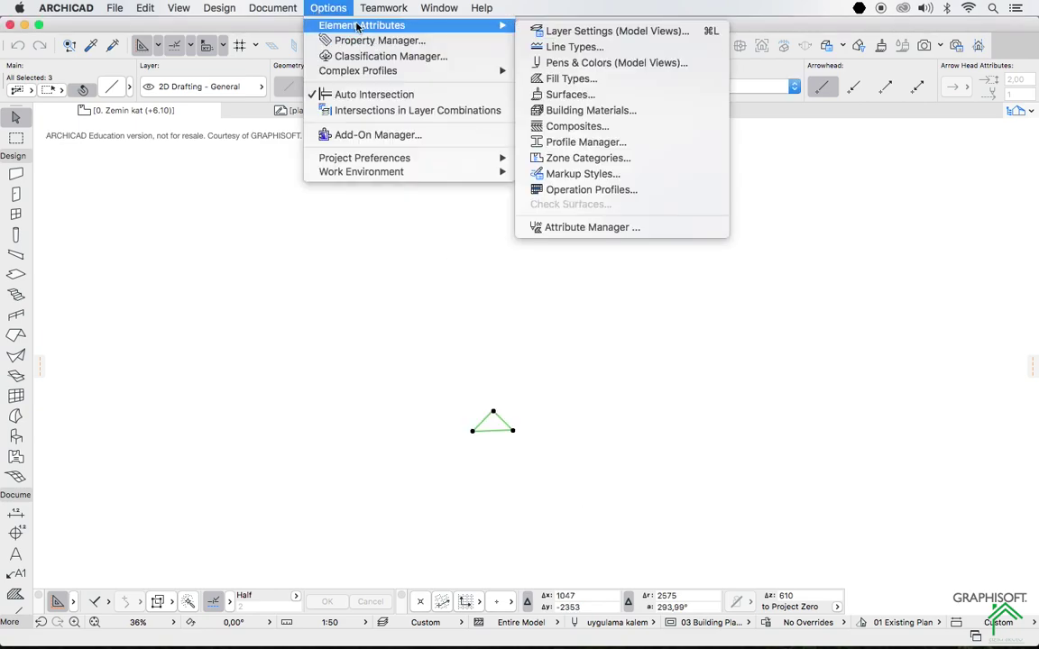
click(559, 51)
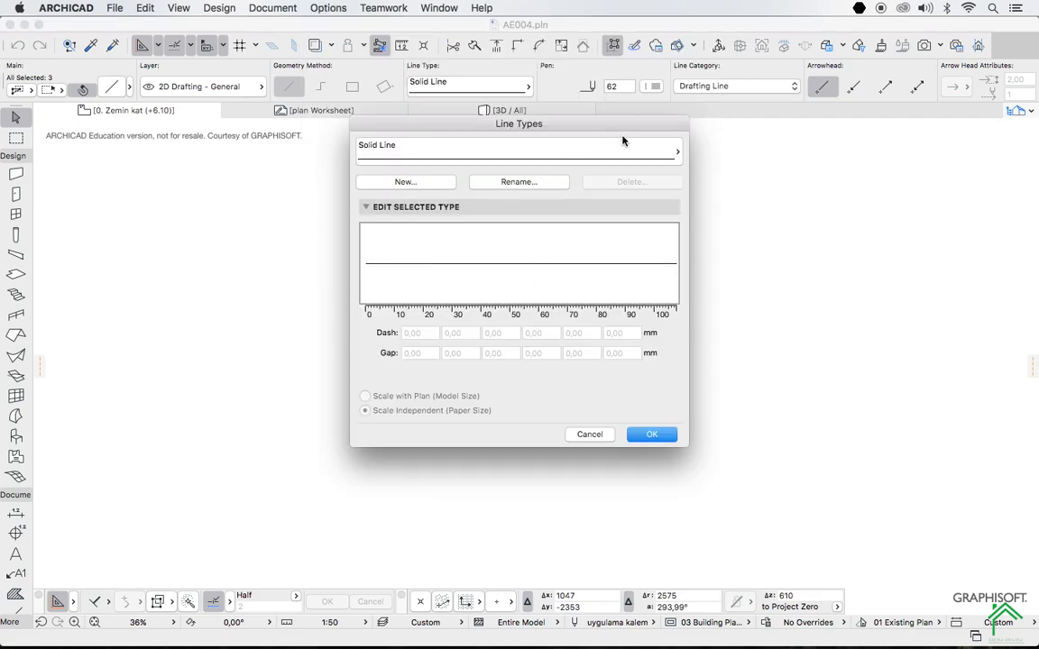
click(672, 150)
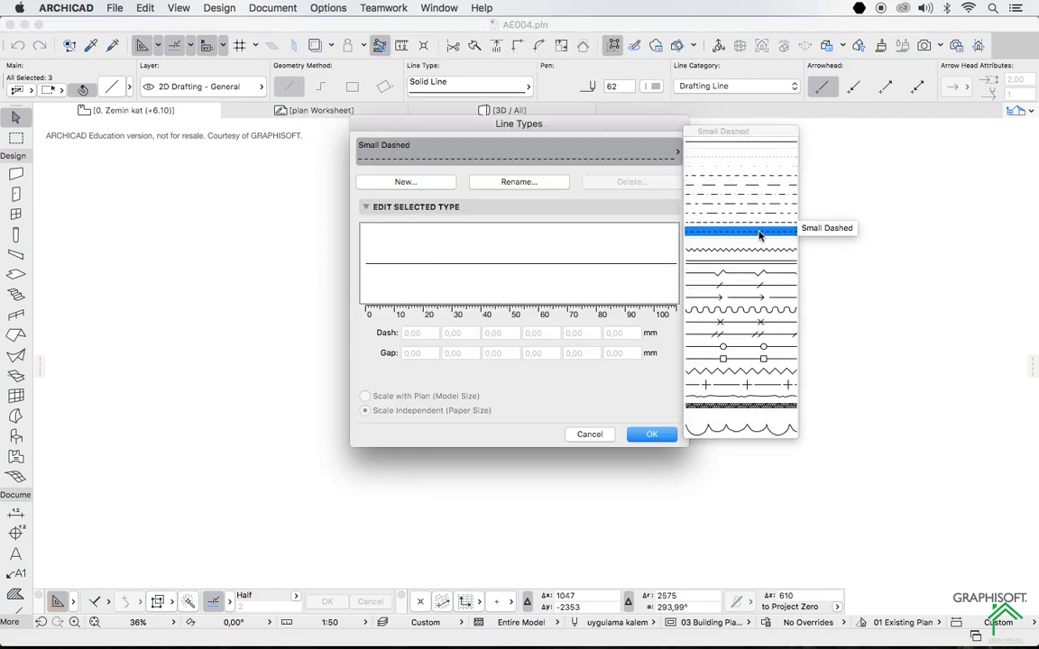
click(754, 405)
click(672, 149)
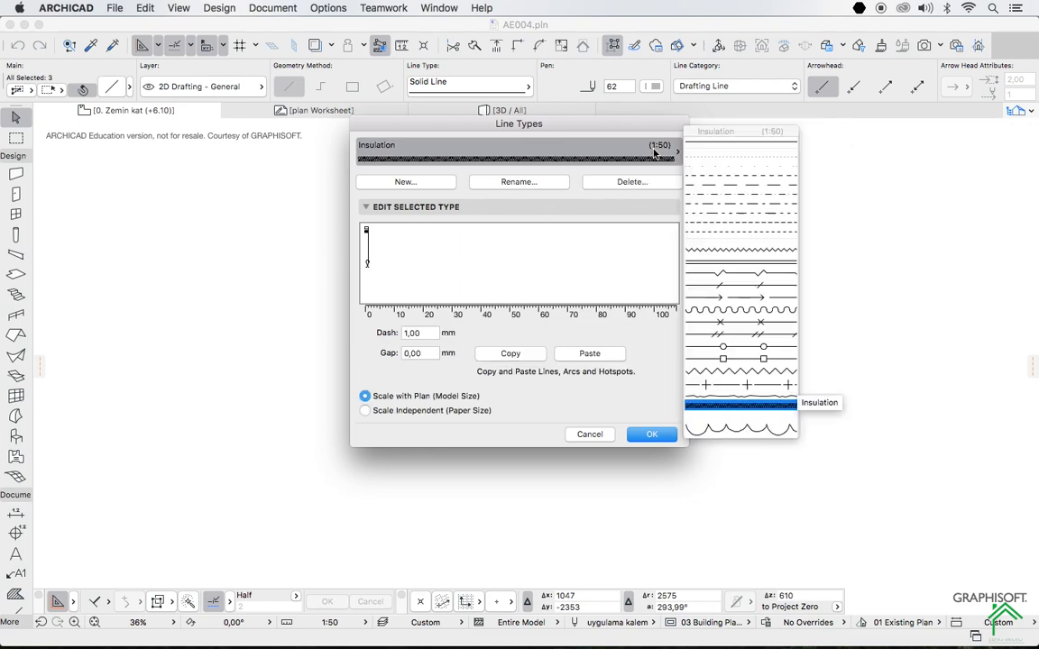
click(749, 287)
click(770, 222)
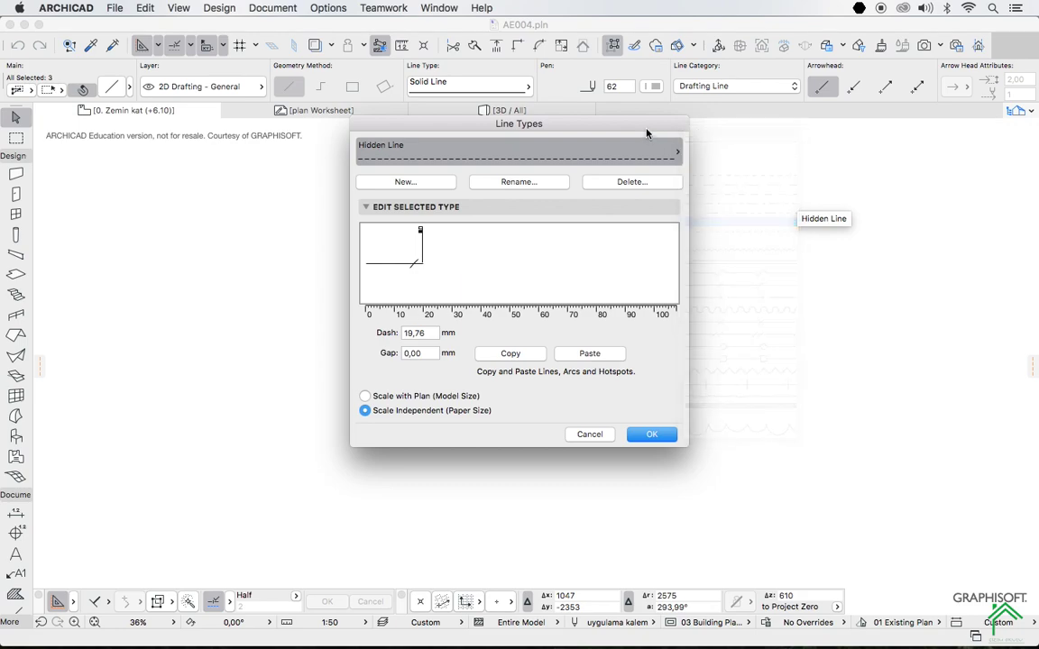
click(656, 157)
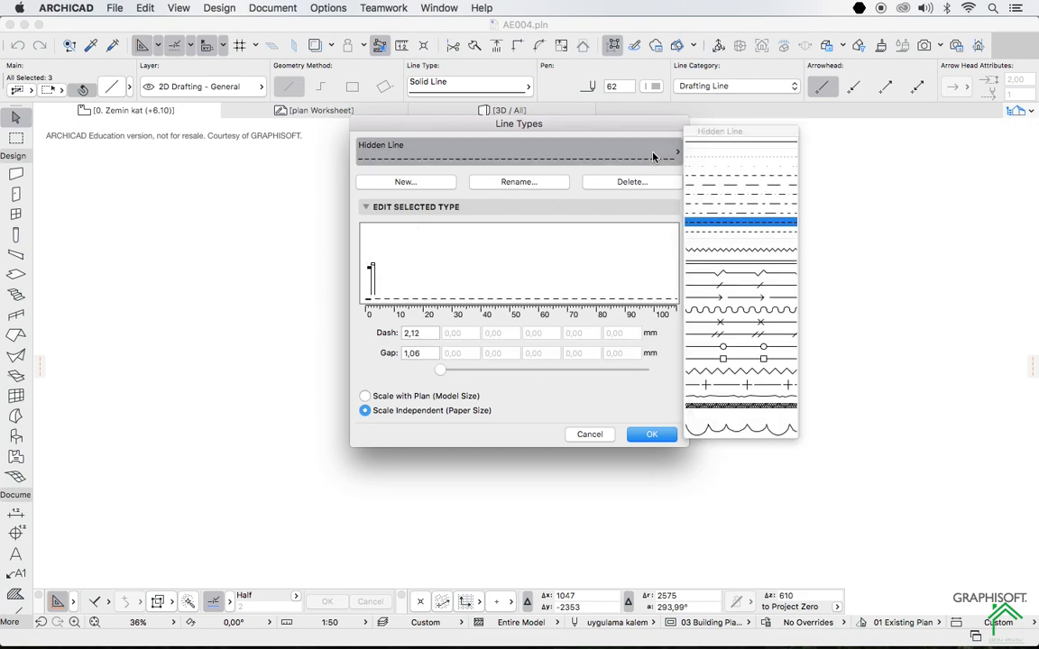
click(719, 184)
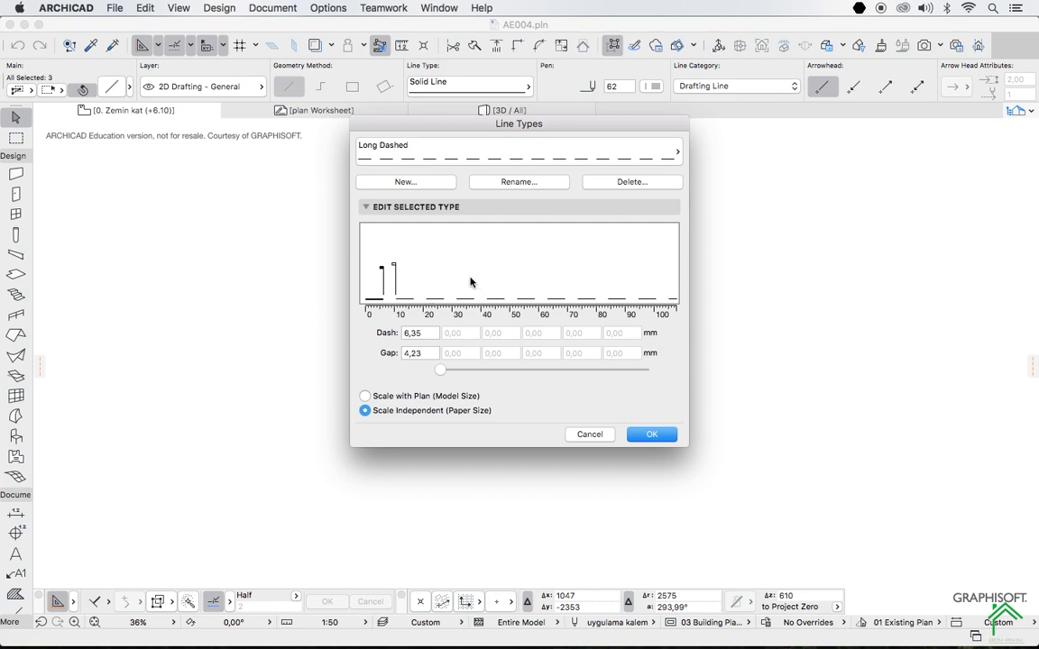
- Try creating a new Symbol line type, then discard the line type changes and deselect the triangle
click(405, 181)
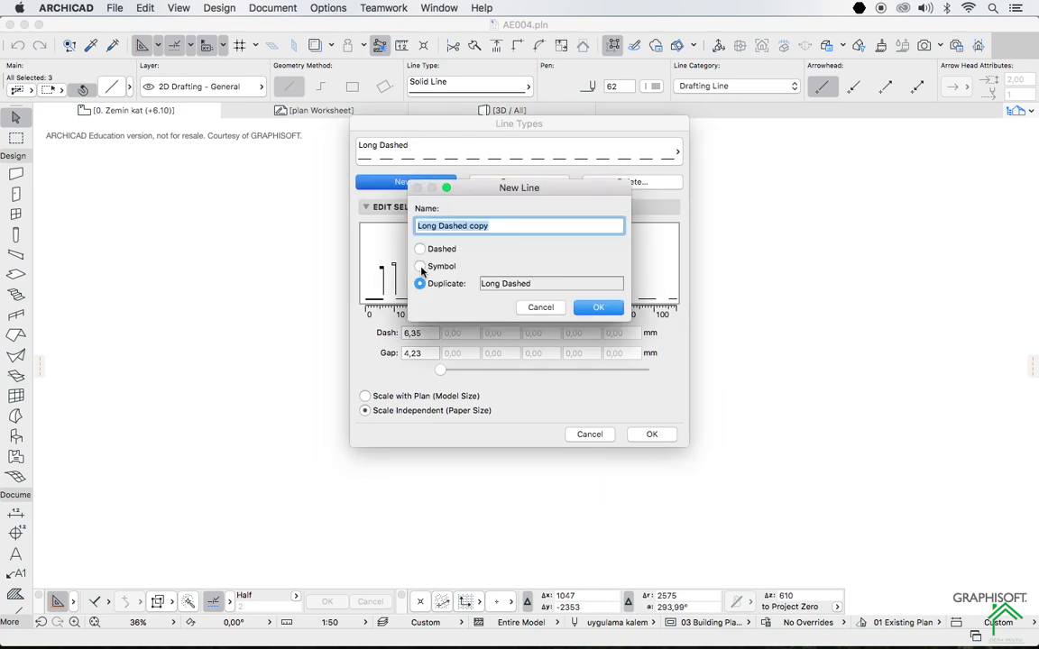
click(421, 268)
click(597, 307)
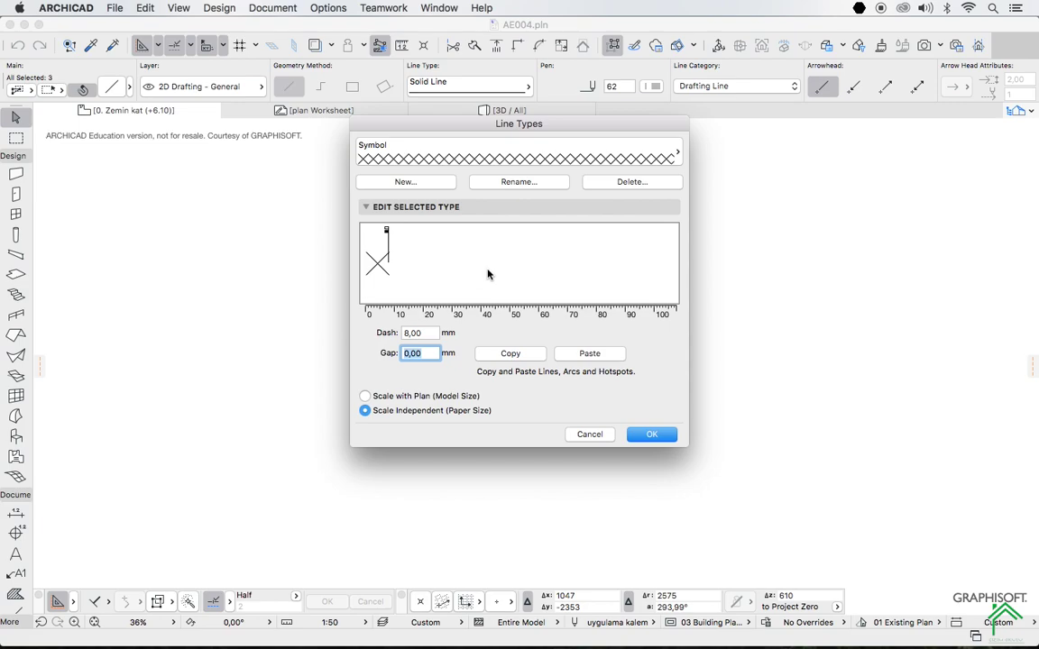
click(594, 437)
click(456, 206)
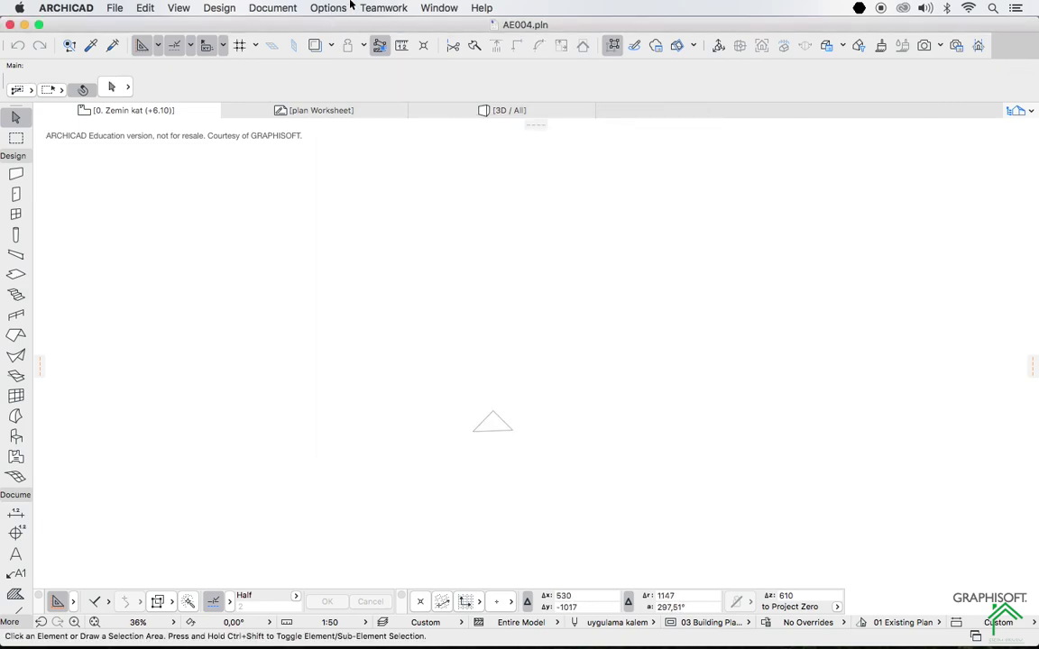
- Open the model view pens and colors and compare the pen sets, including Building plans 50, Detailing and Structural
click(329, 7)
mouse_move(379, 25)
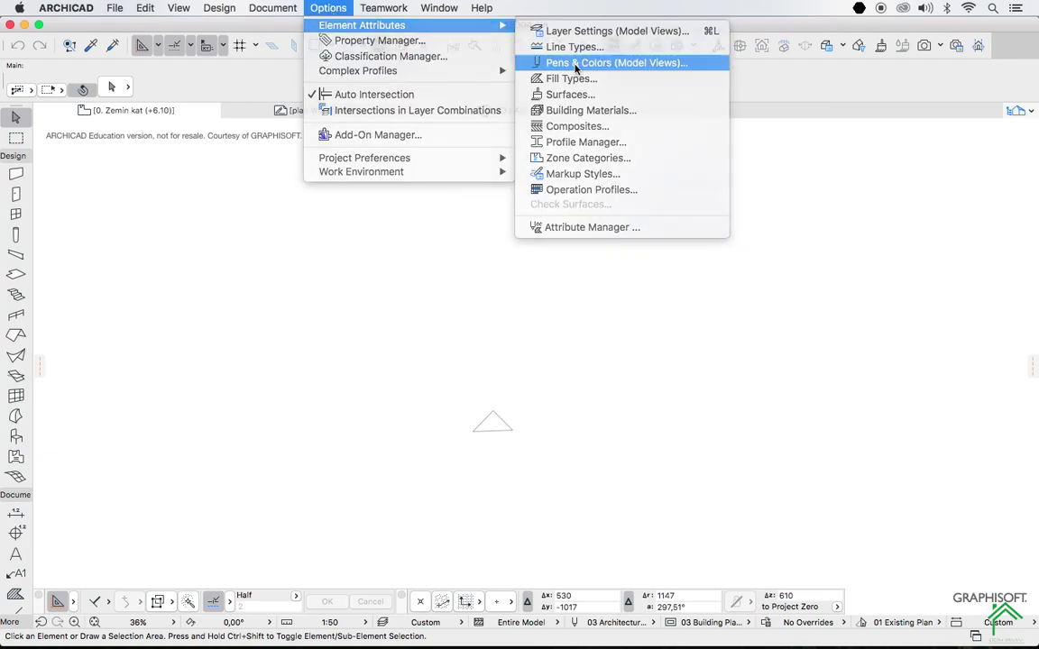
click(576, 64)
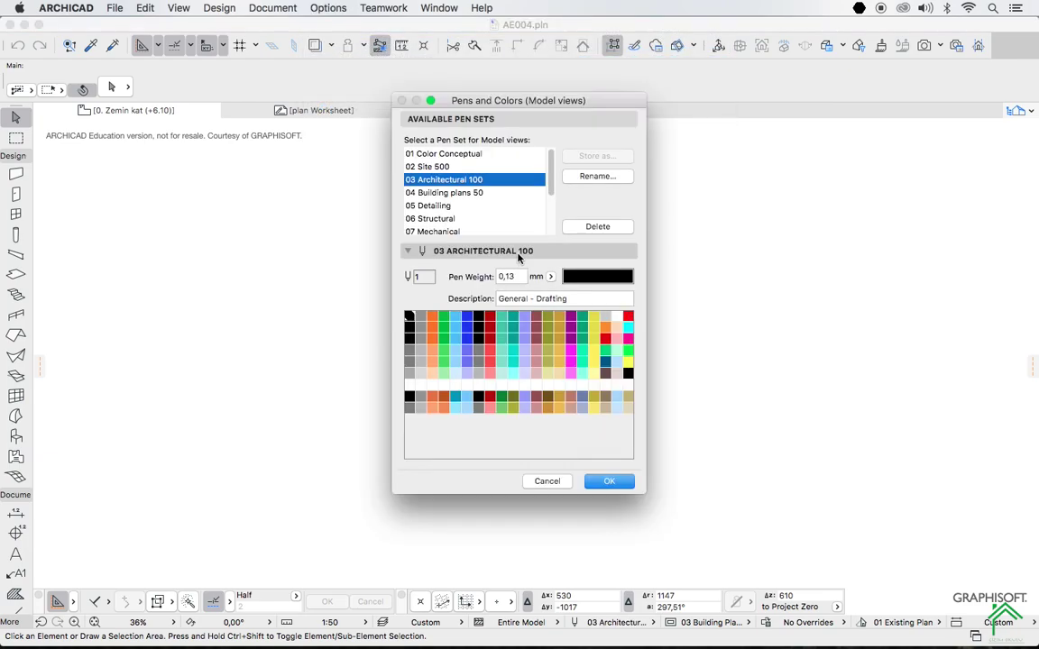
key(Up)
key(Up)
click(455, 193)
click(442, 206)
click(446, 218)
scroll(478, 233, down, 1)
scroll(479, 233, down, 4)
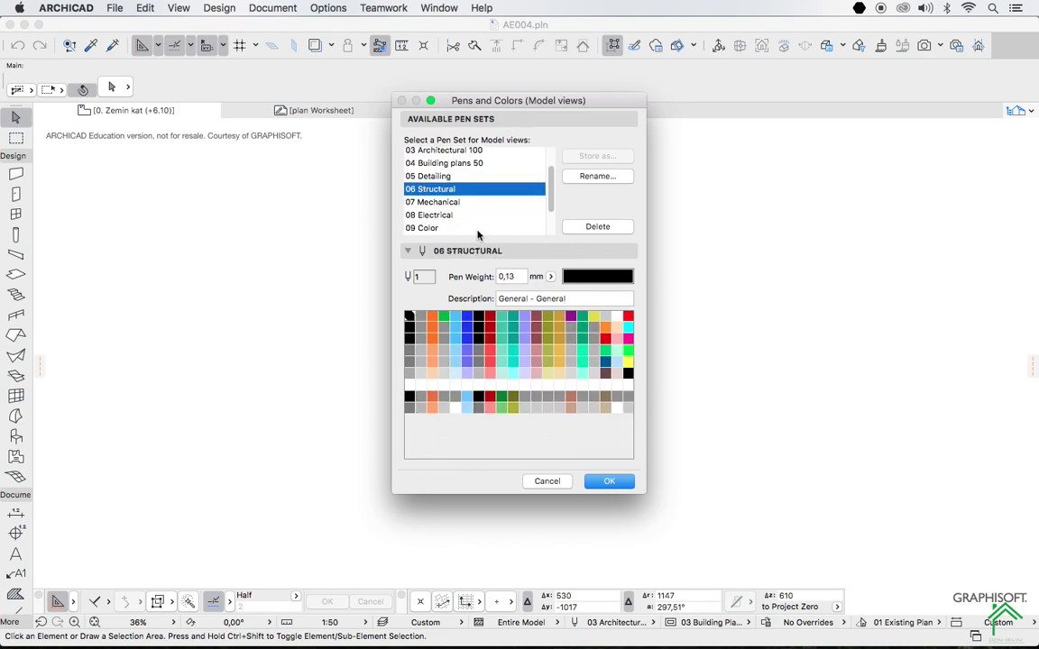
- Choose the uygulama kalem pen set and set pen 2's weight to 0,30 mm
click(441, 230)
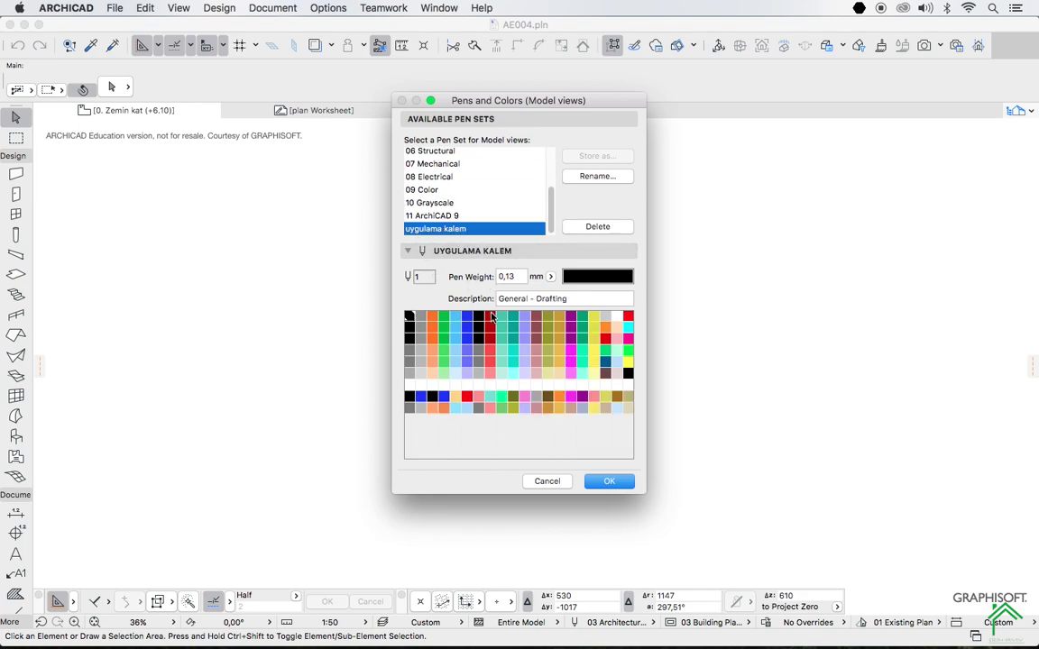
click(420, 316)
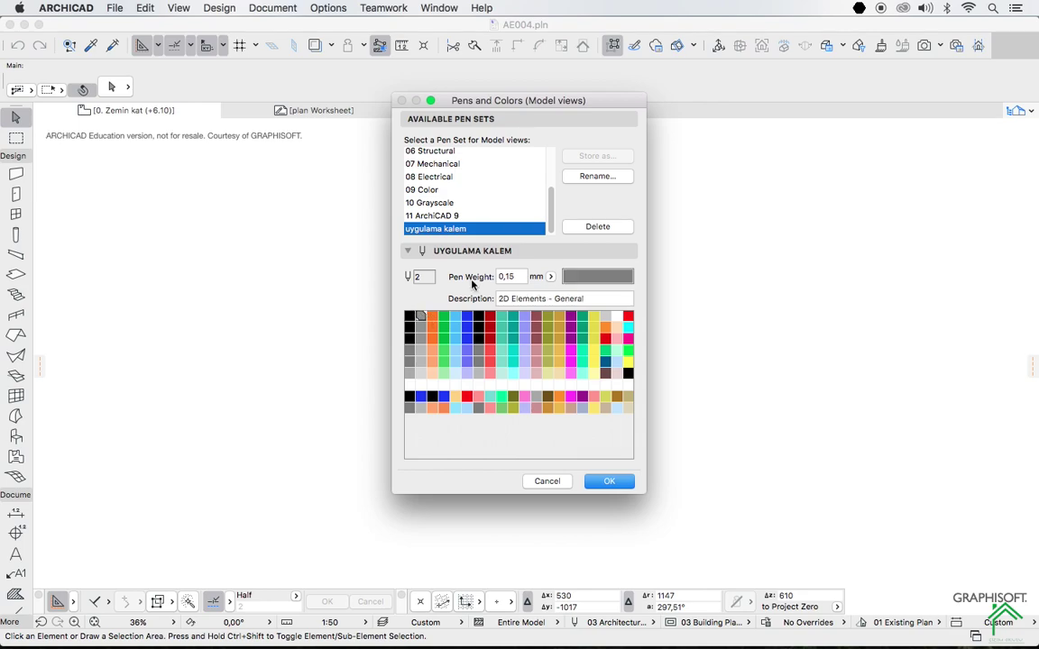
double_click(517, 278)
text(0,3)
- Change pen 2's color to Asparagus from the color pencils and select its description text
click(587, 274)
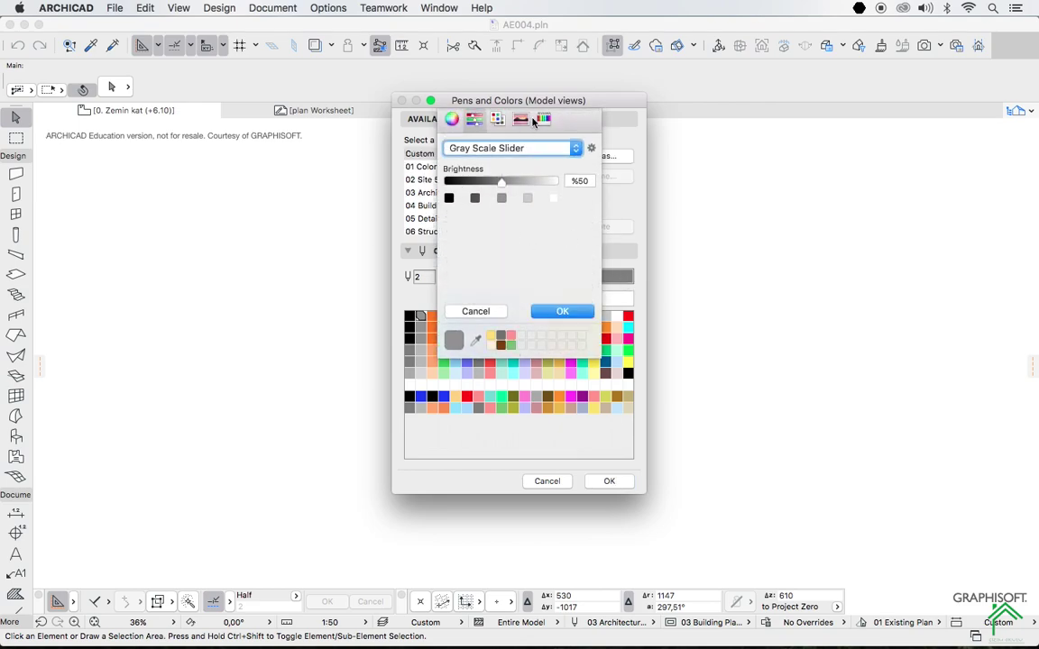
click(543, 119)
click(471, 208)
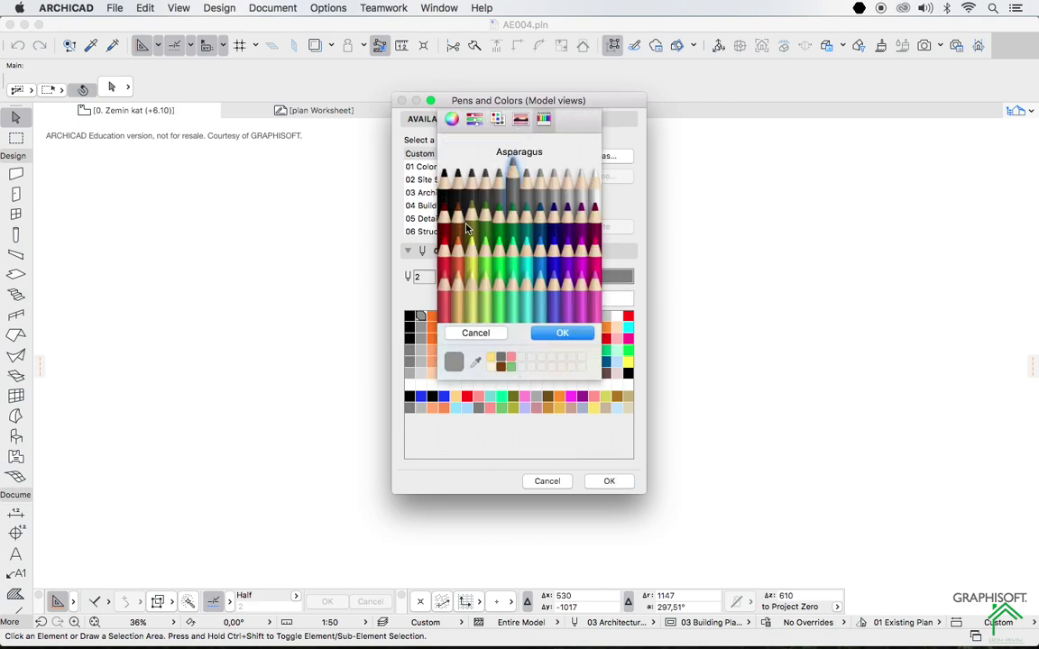
click(563, 333)
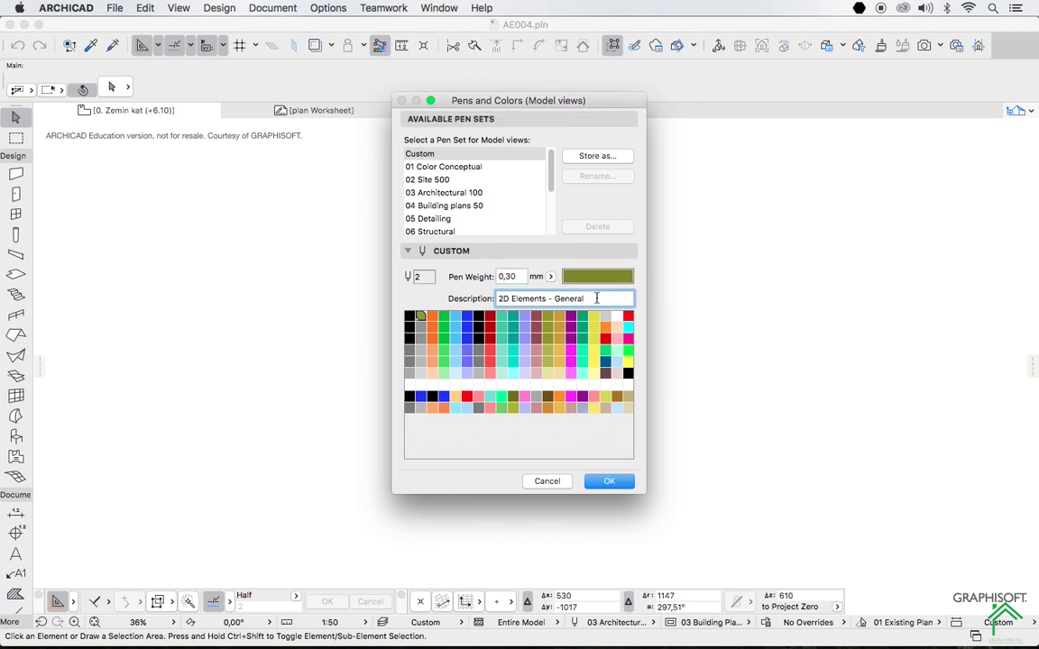
drag(598, 299, 470, 303)
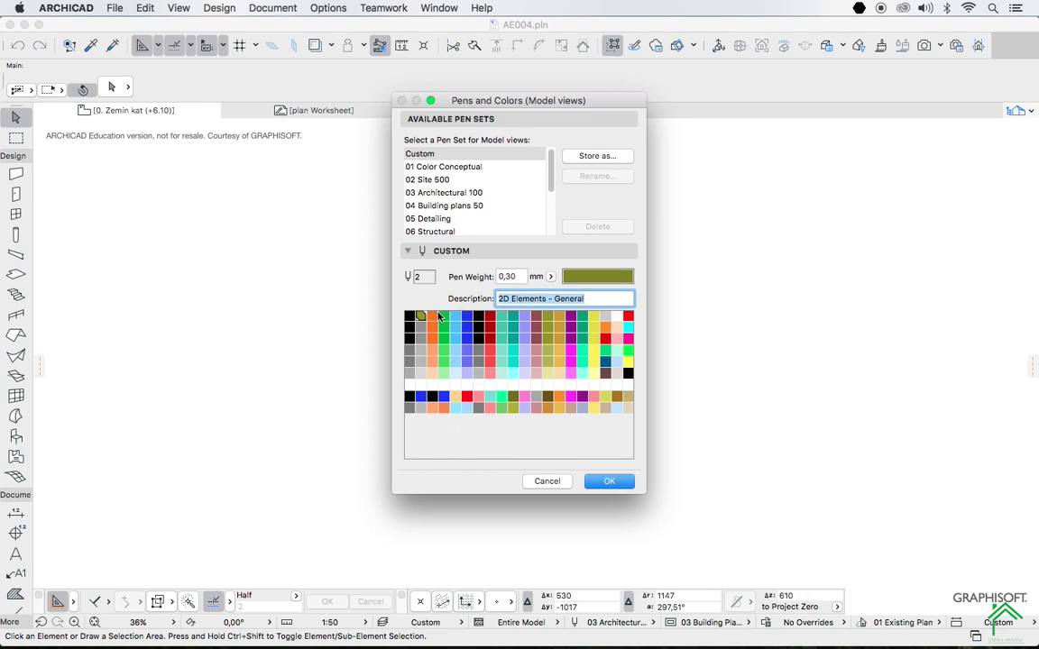
- Store the customized pen set under the name kalem and apply it to the model views
click(591, 156)
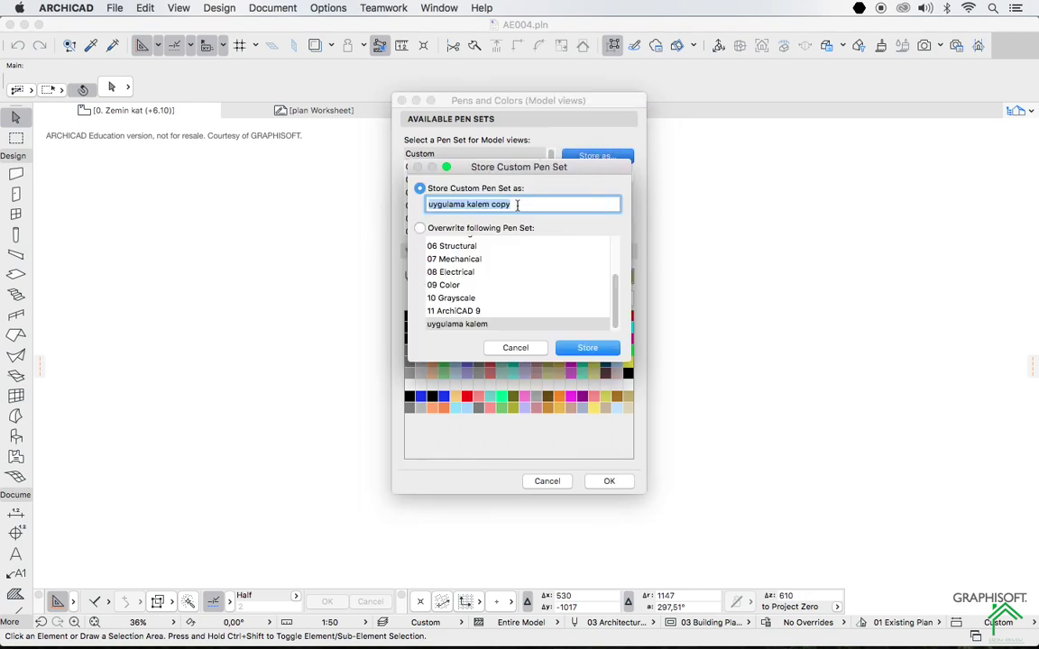
text(kalem)
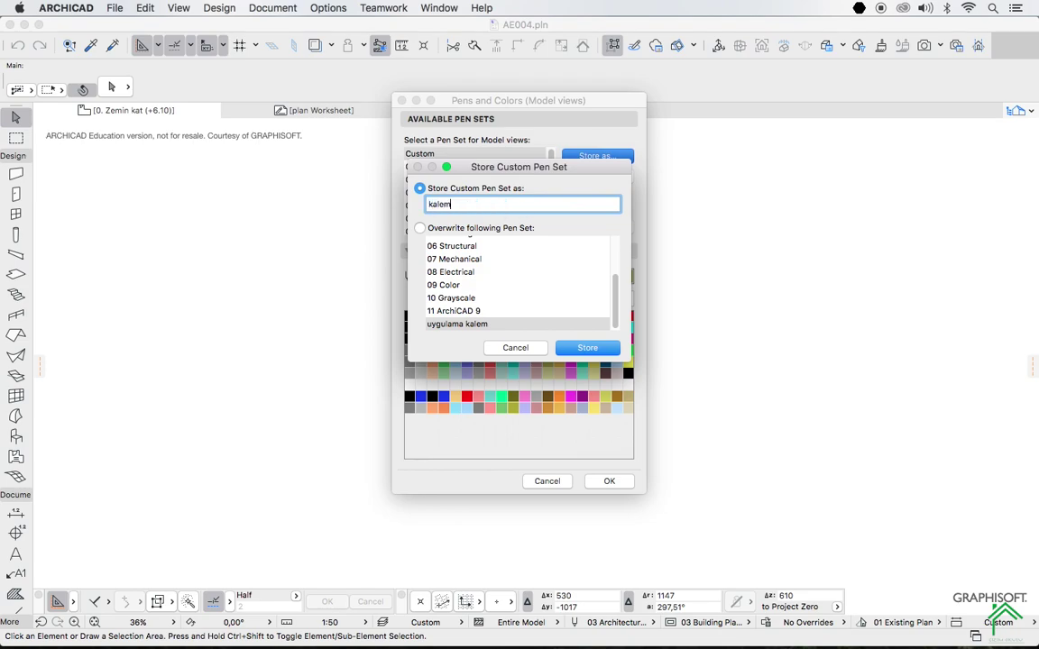
click(591, 347)
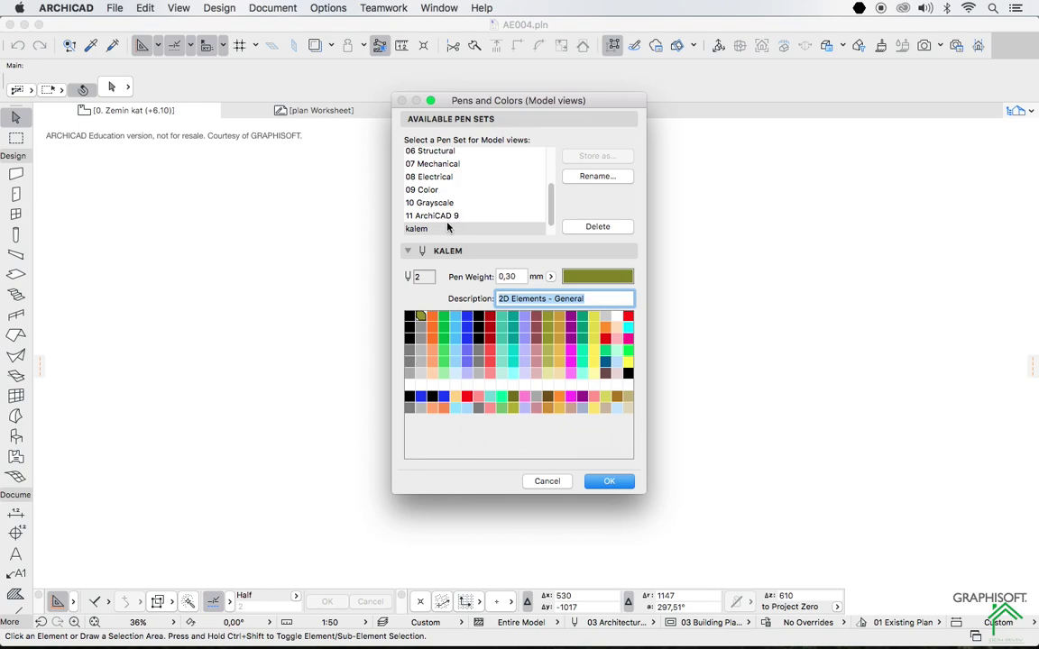
scroll(454, 172, up, 3)
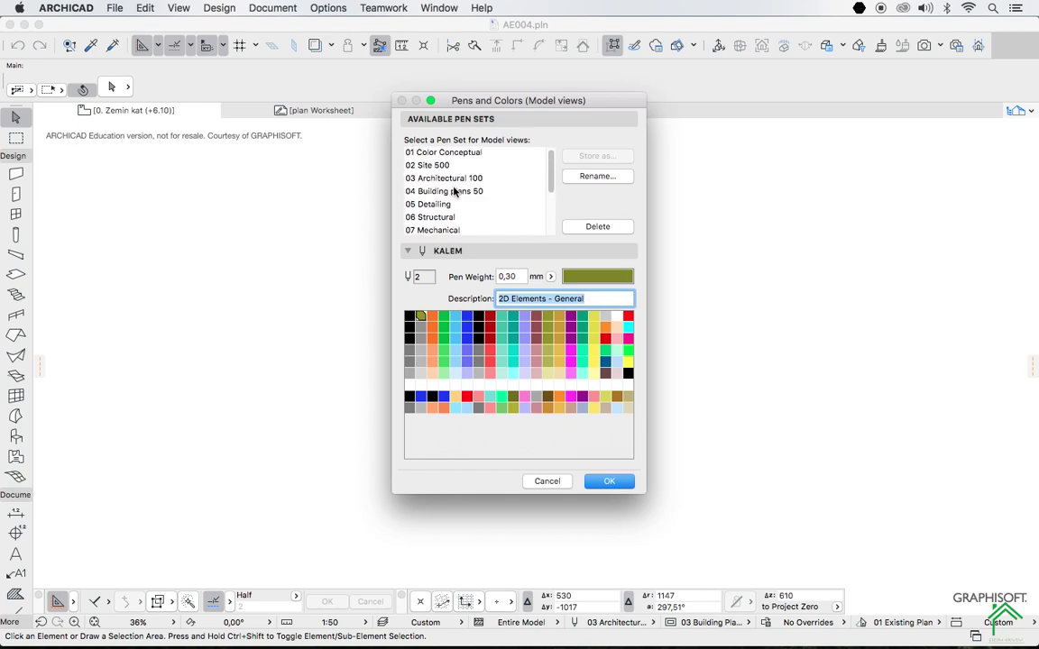
scroll(446, 197, down, 4)
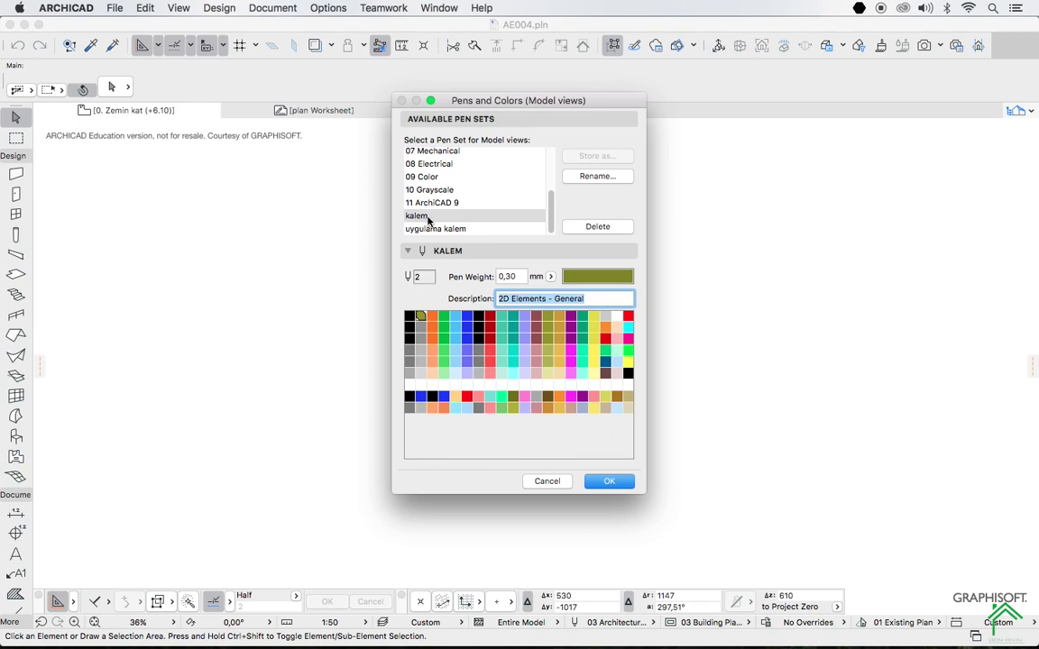
click(604, 482)
- Open the Attribute Manager's pens and colors and choose the uygulama kalem pen set of the current project
click(327, 7)
mouse_move(406, 25)
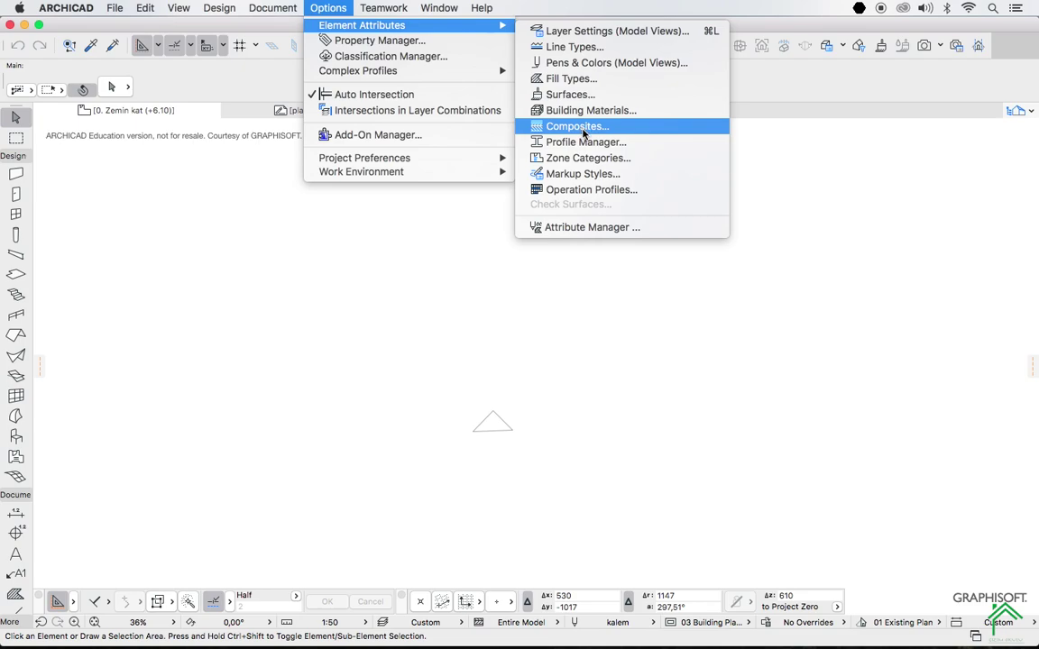
click(580, 231)
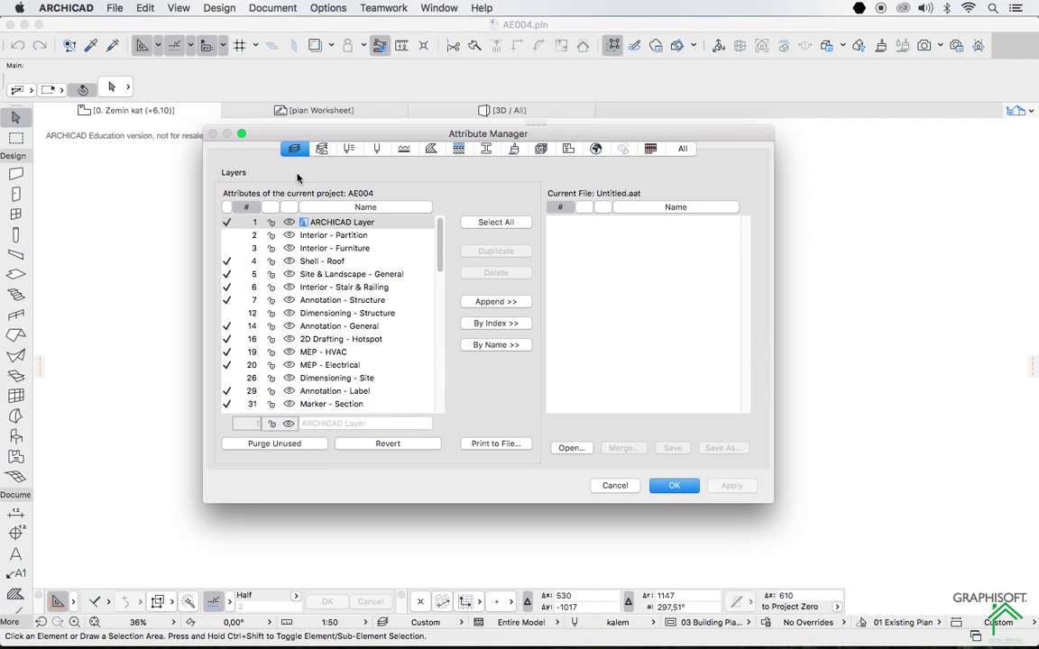
click(350, 149)
click(377, 150)
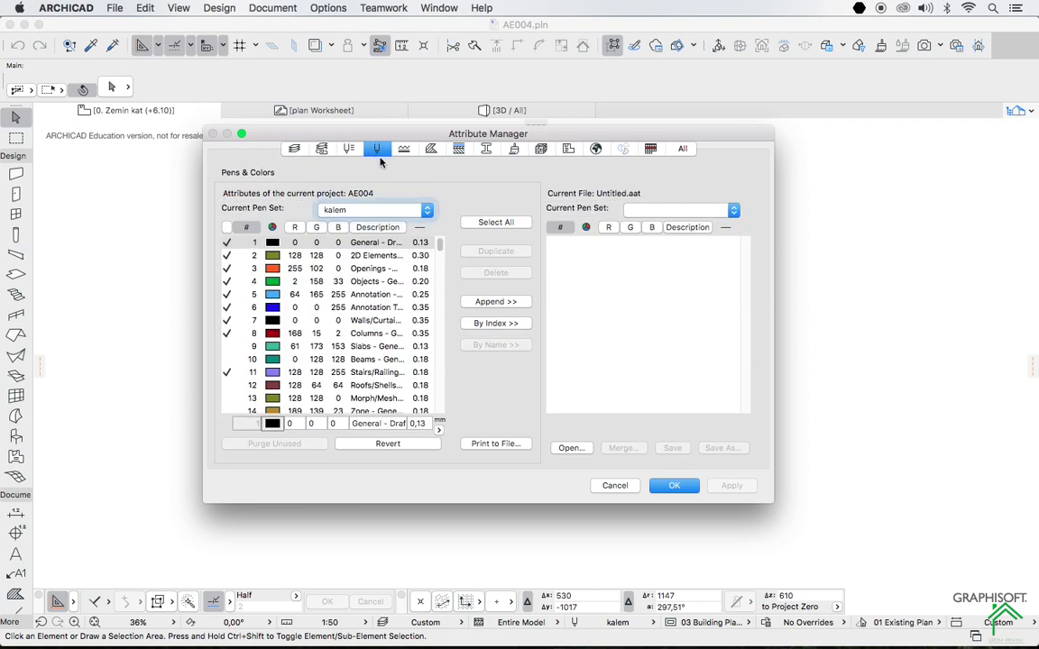
click(401, 209)
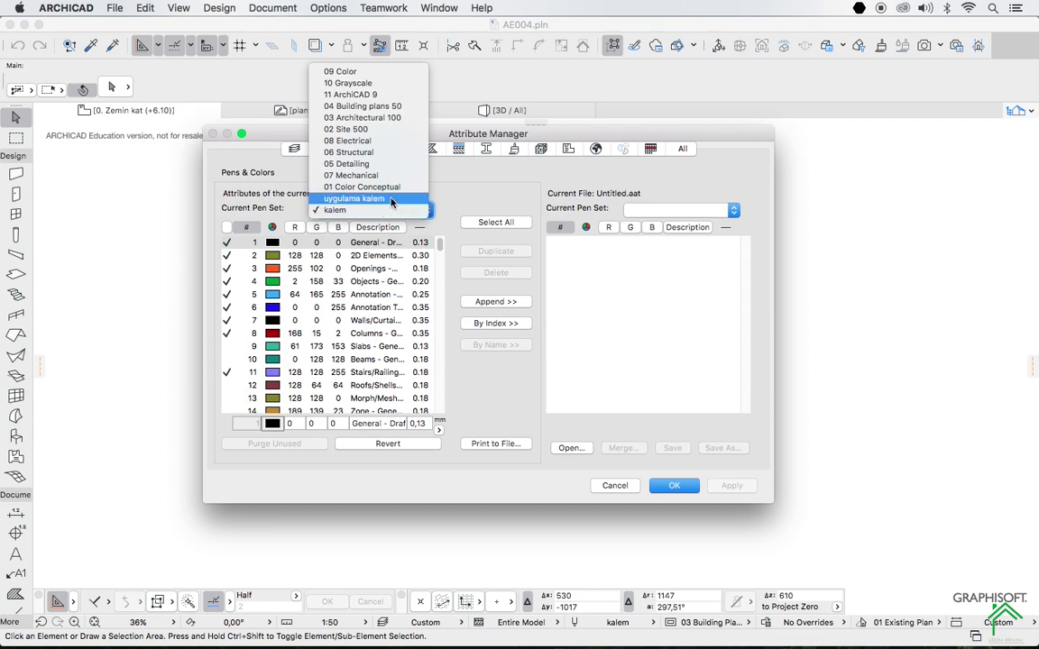
click(390, 199)
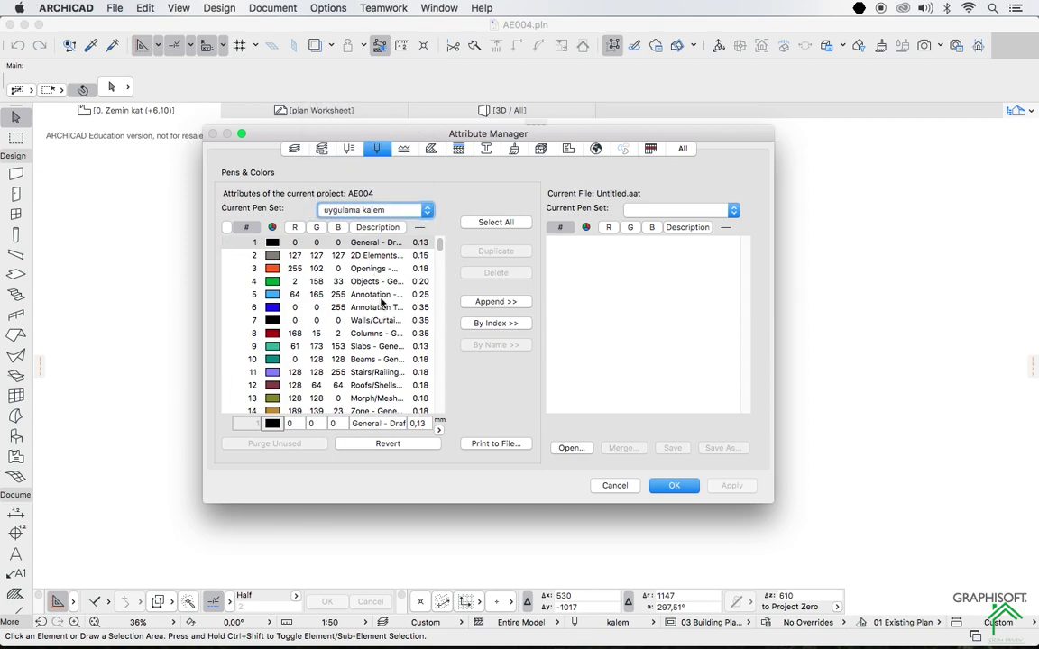
- Select the custom pens 141 (duvar) through 156 (tarama) in the uygulama kalem pen set
scroll(380, 302, down, 15)
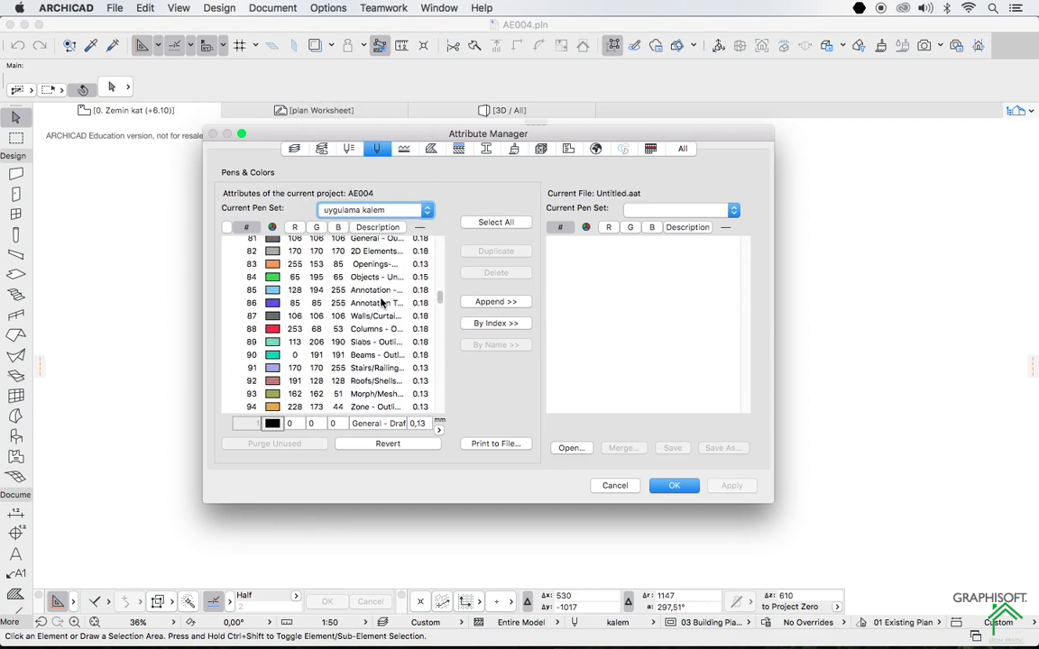
scroll(380, 302, up, 1)
click(332, 250)
scroll(349, 331, down, 3)
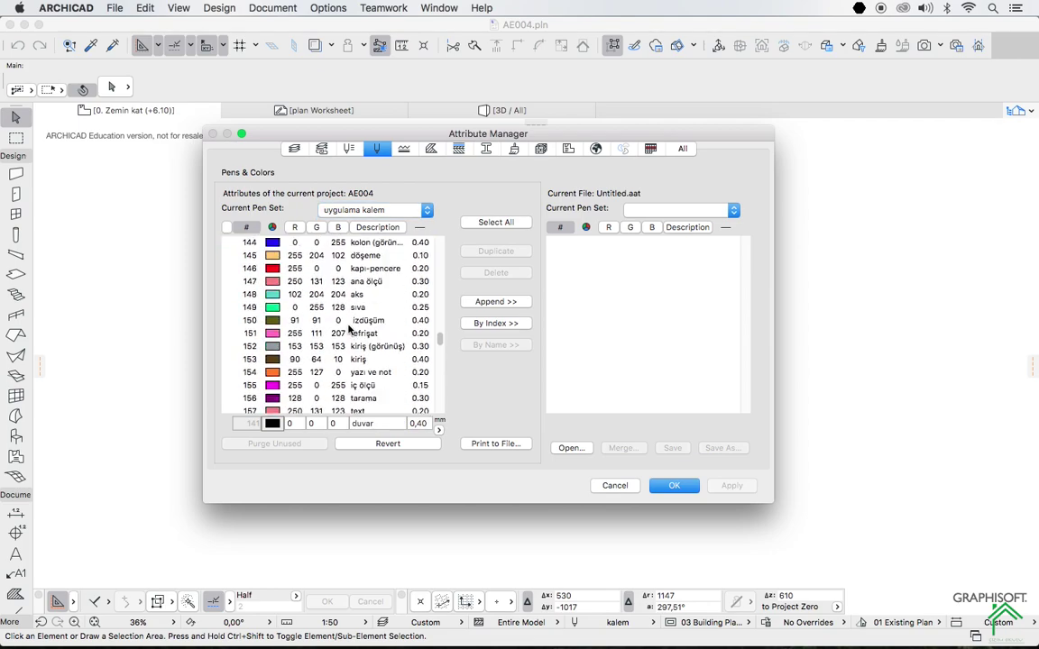
scroll(349, 330, down, 3)
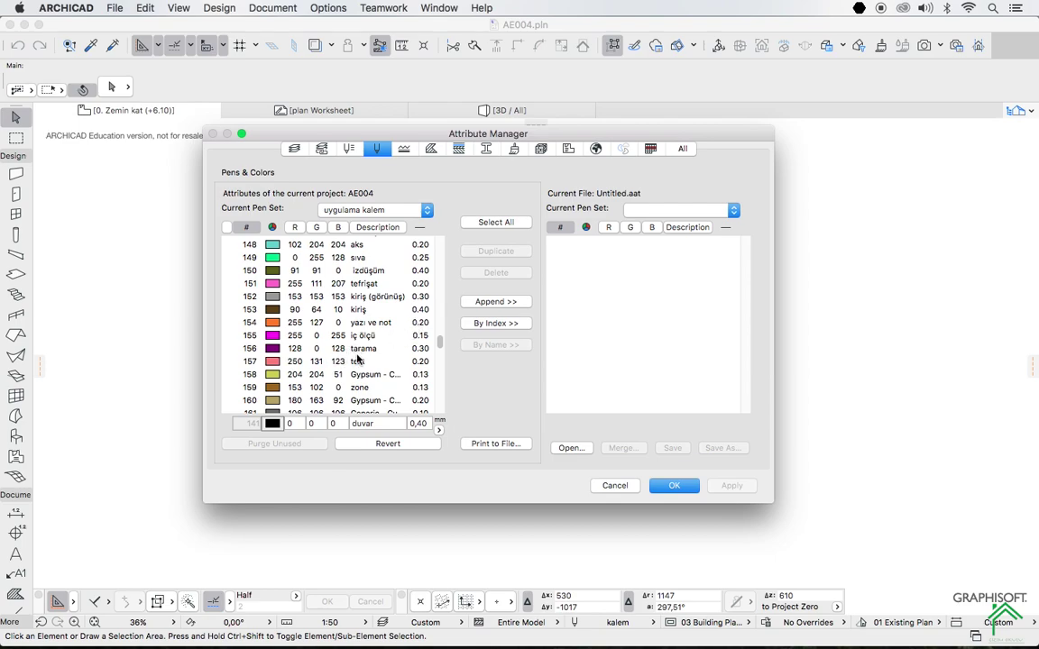
shift+click(370, 351)
scroll(361, 312, up, 3)
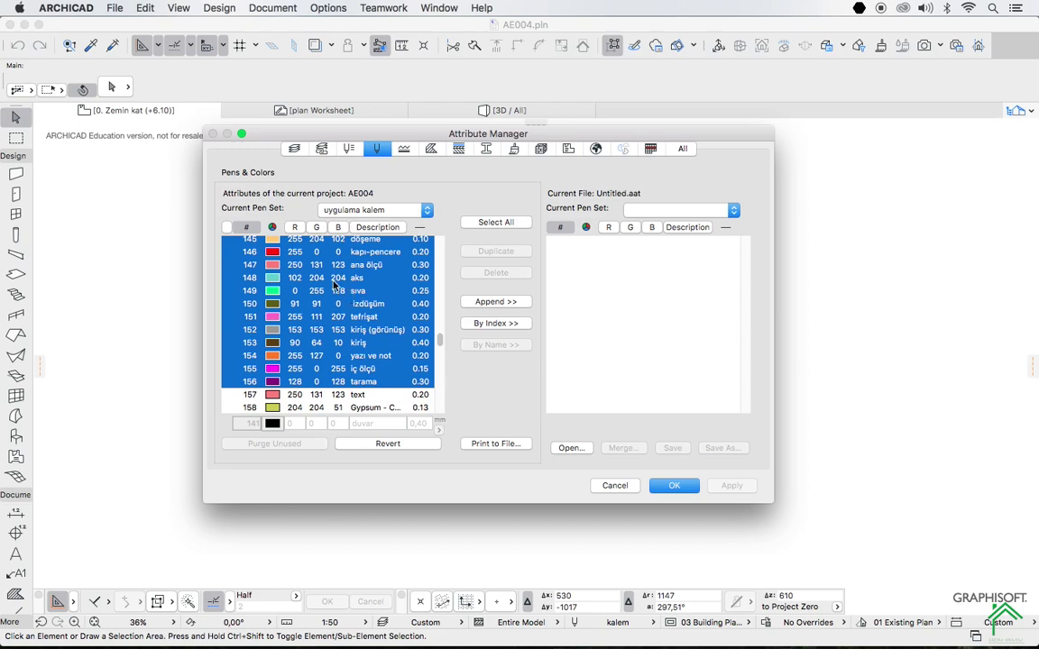
scroll(366, 301, up, 3)
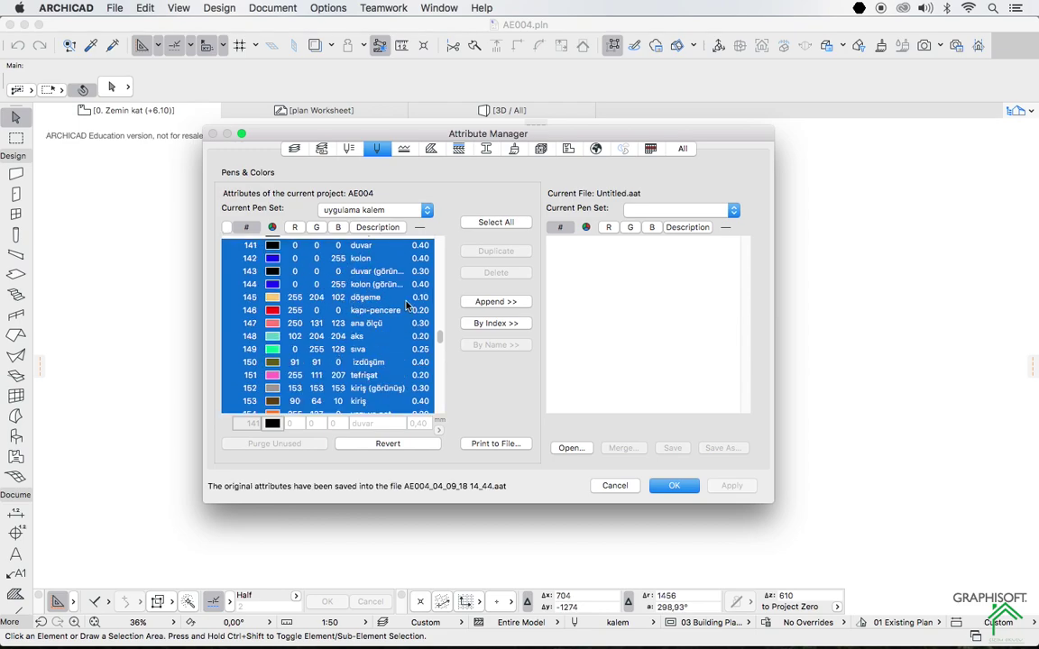
- Append the selected pens to a new attribute file and save it on the Desktop as kalem
click(493, 303)
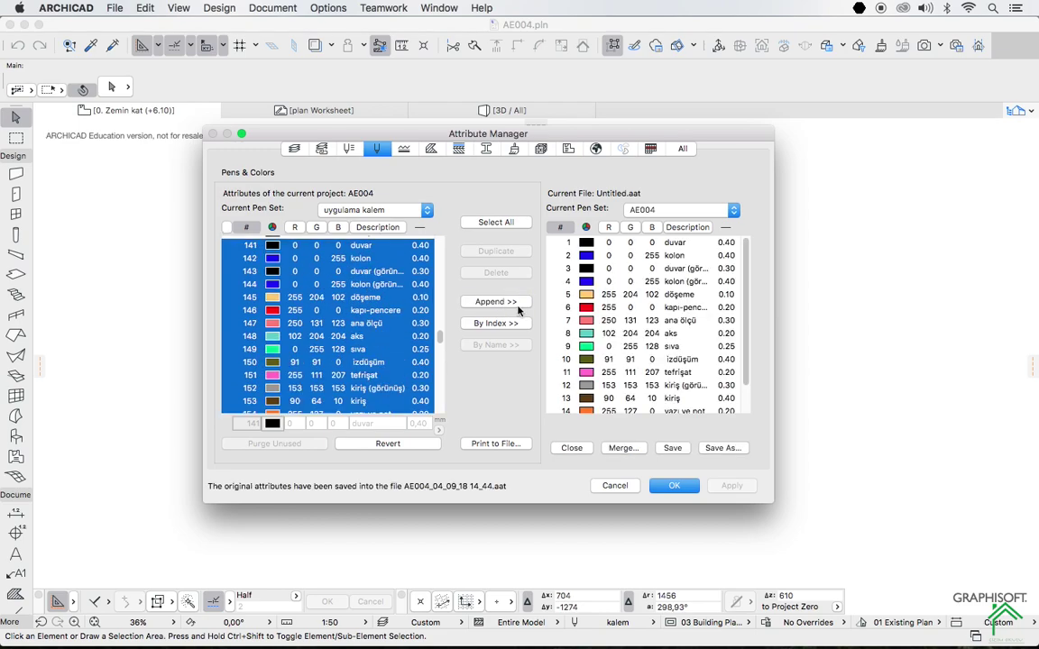
click(727, 449)
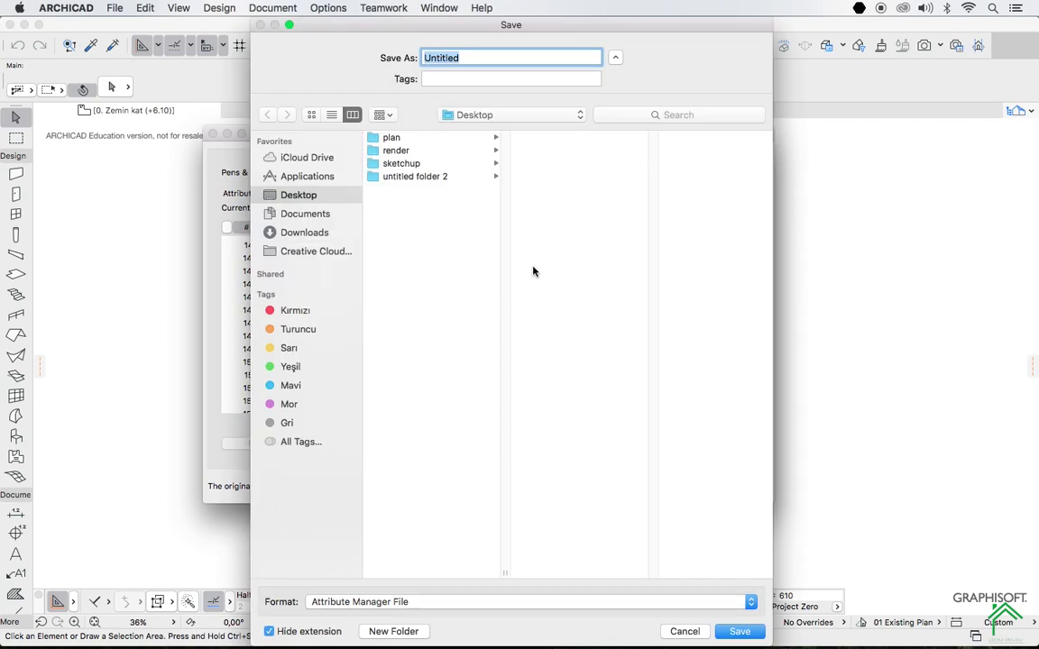
text(kalem)
key(Return)
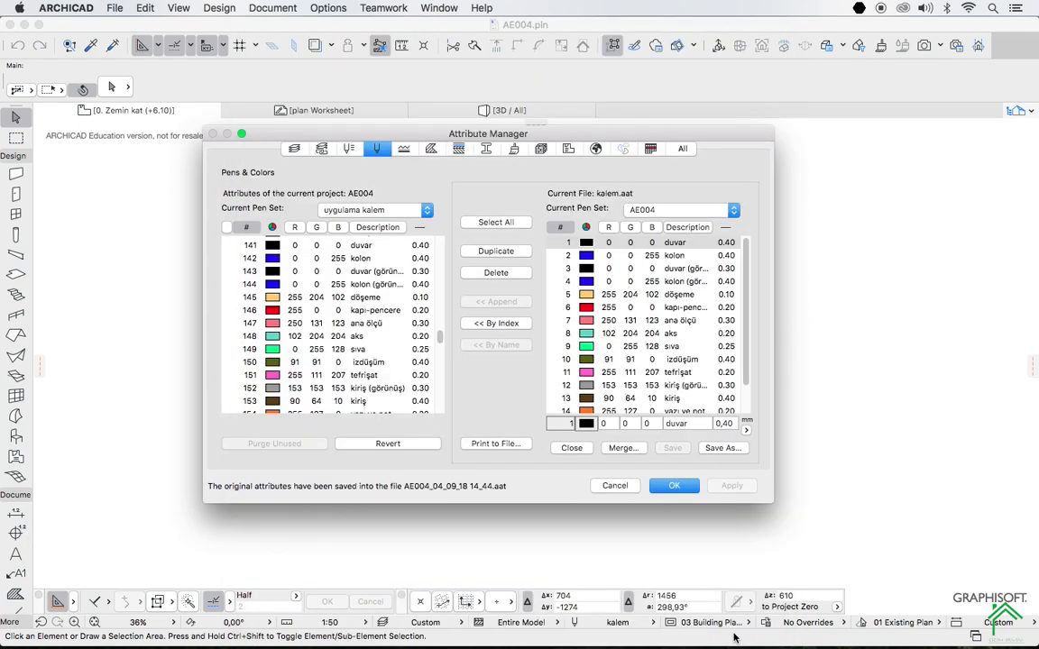
click(677, 486)
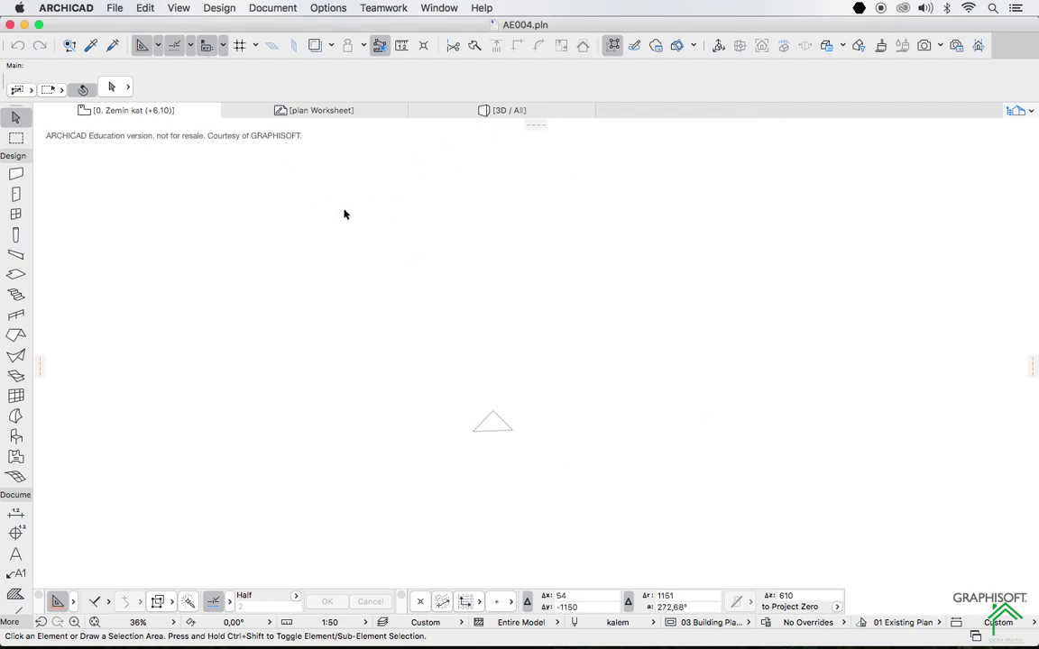
- Create a new project from ARCHICAD 21 Template.tpl in a new ARCHICAD instance with the current profile
click(115, 8)
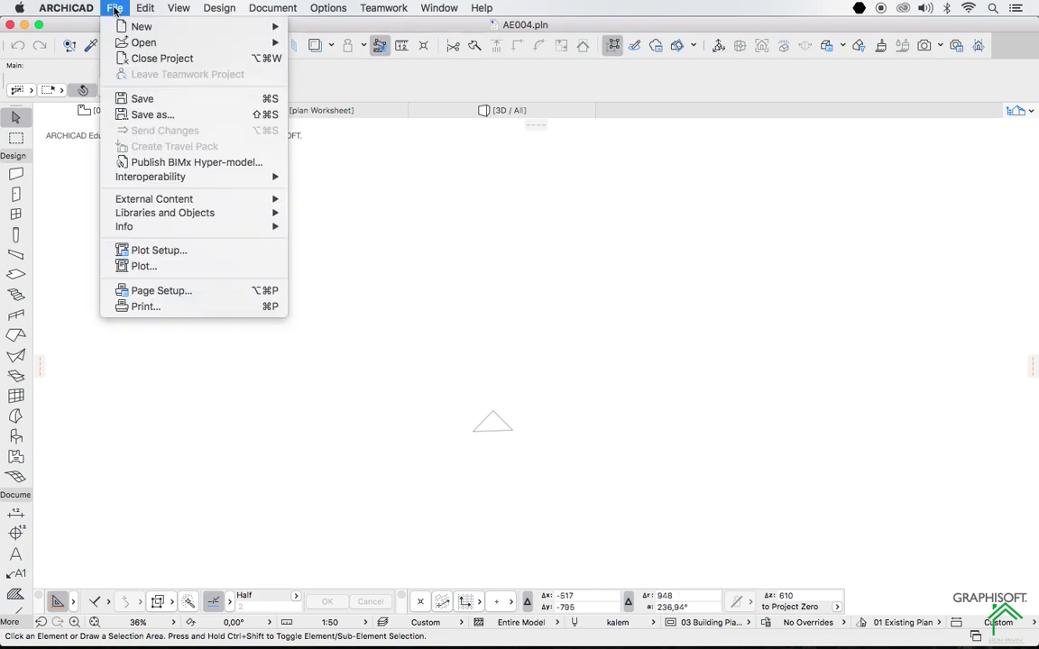
mouse_move(120, 27)
click(332, 30)
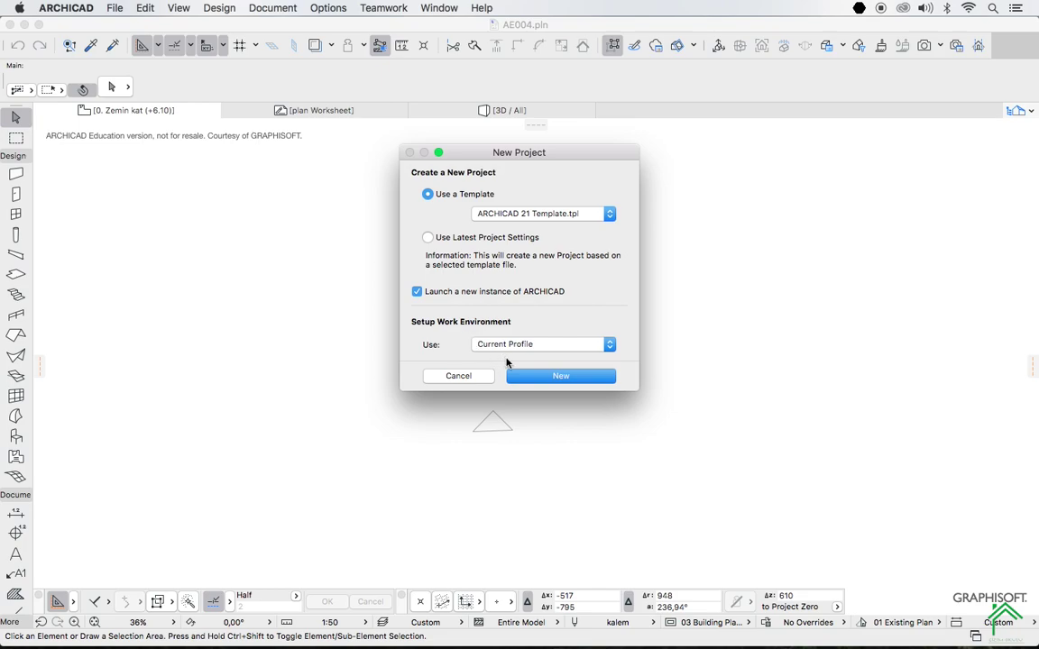
click(534, 377)
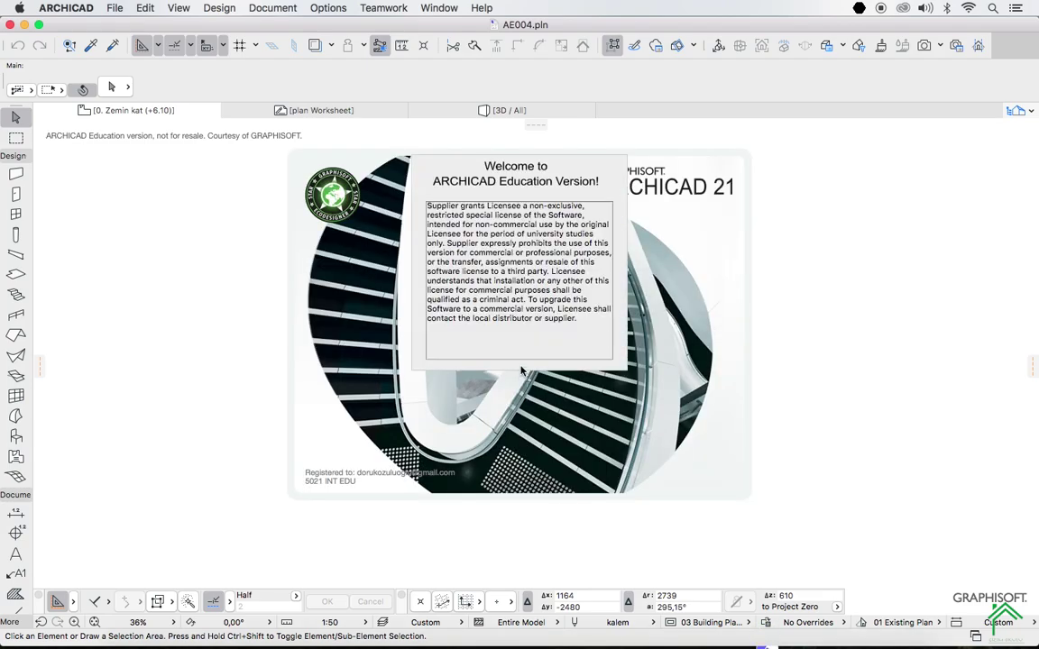
click(537, 320)
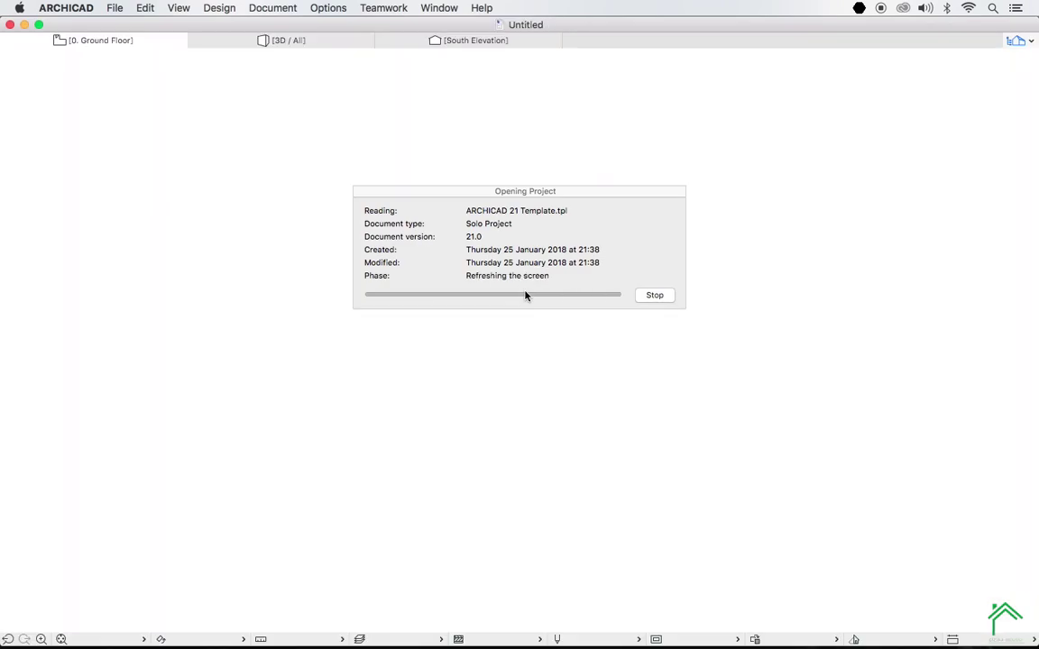
- Load the kalem.aat file from the Desktop into the Attribute Manager's pens and colors in the new project
click(329, 8)
mouse_move(336, 32)
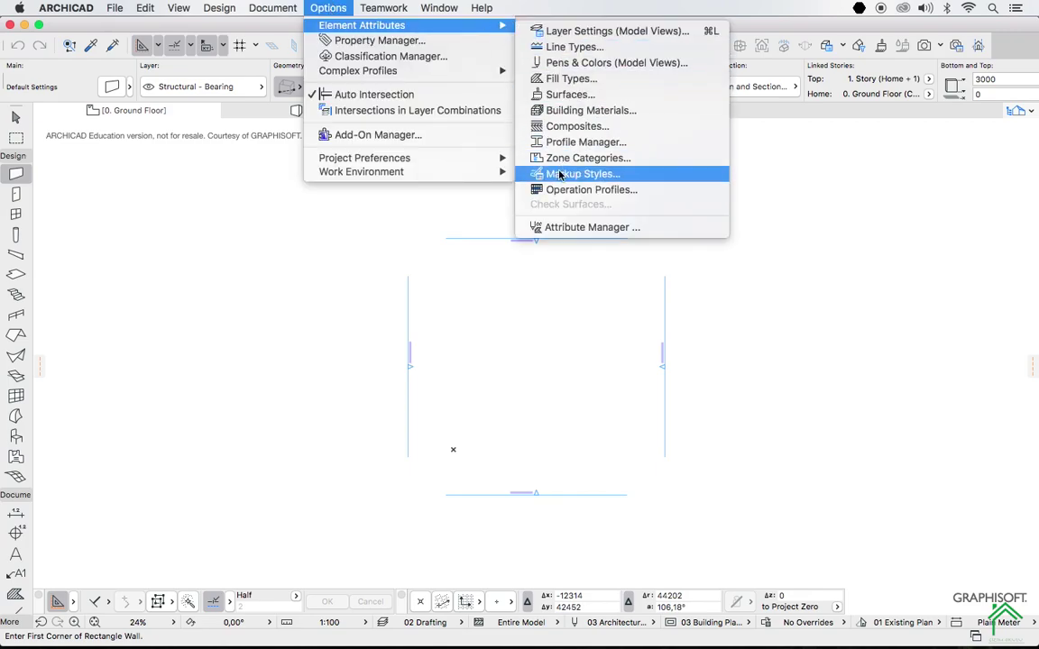
click(591, 228)
click(375, 150)
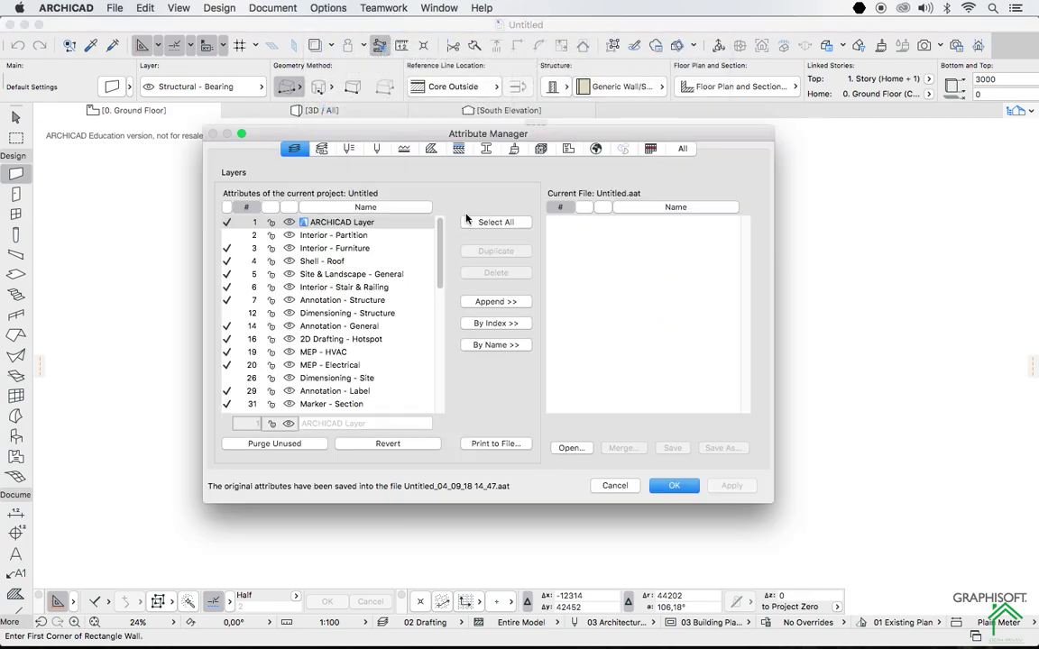
click(572, 449)
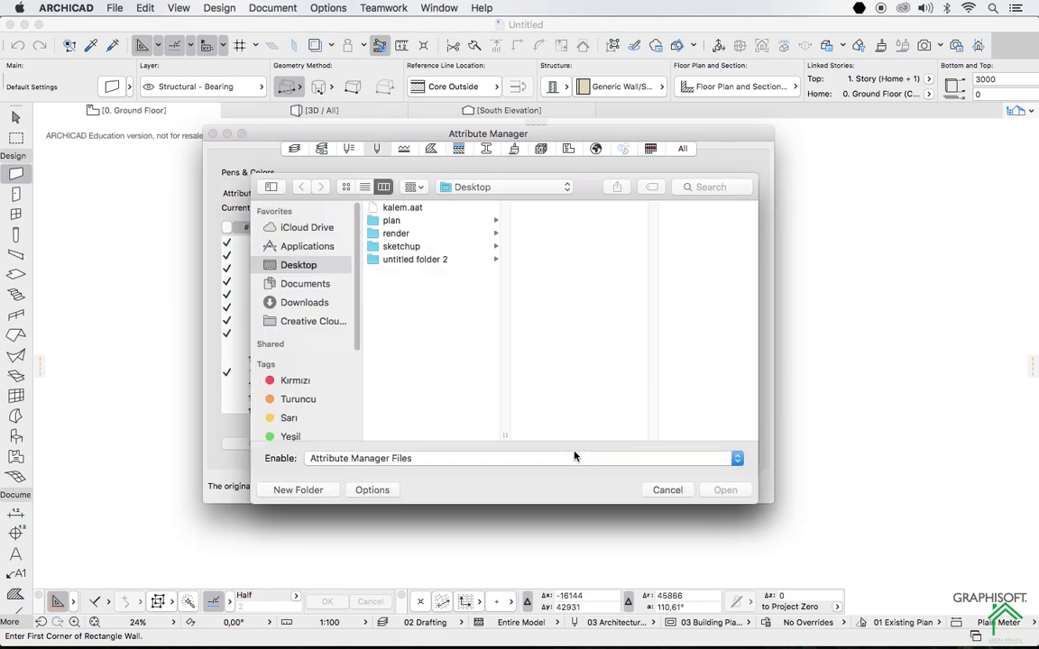
click(411, 209)
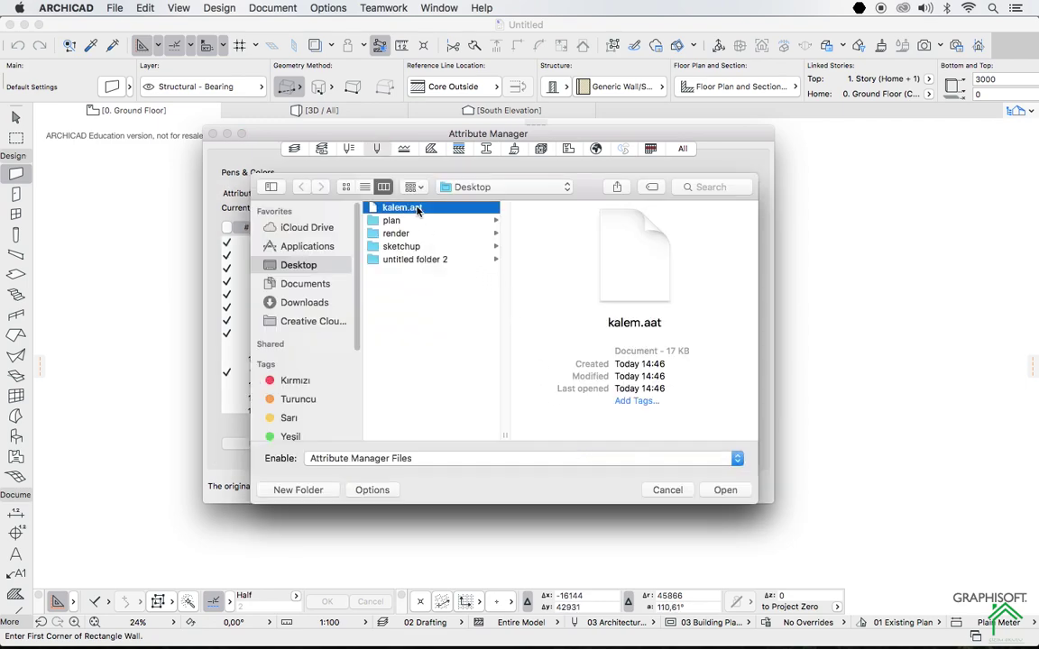
click(725, 489)
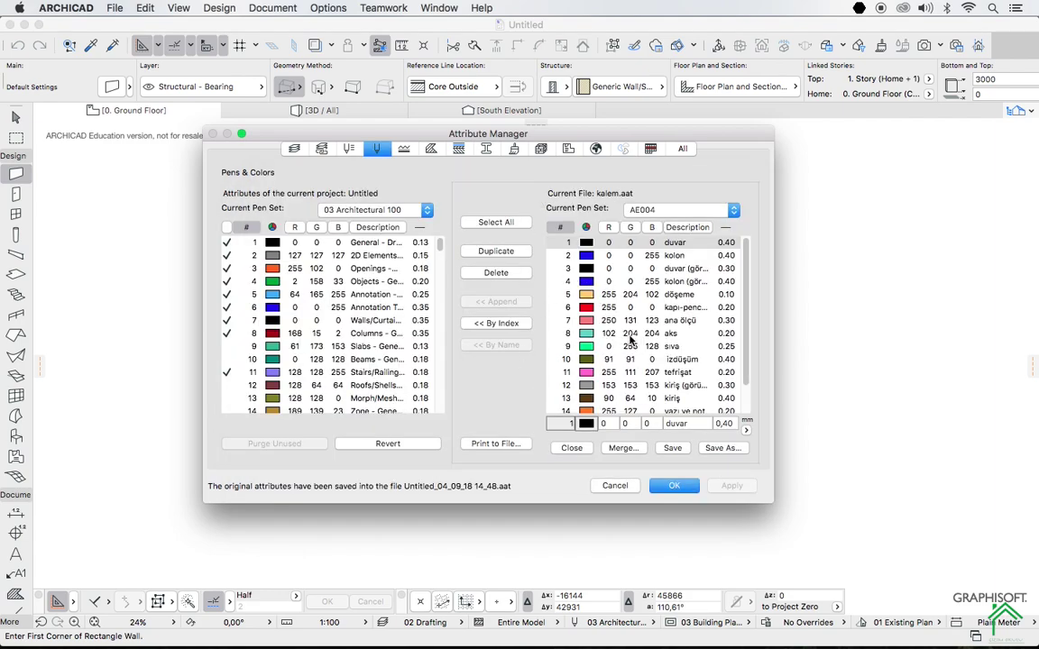
- Transfer all pens from kalem.aat by index into the 03 Architectural 100 pen set and accept the attribute modification
scroll(632, 341, down, 2)
key(super+a)
click(510, 324)
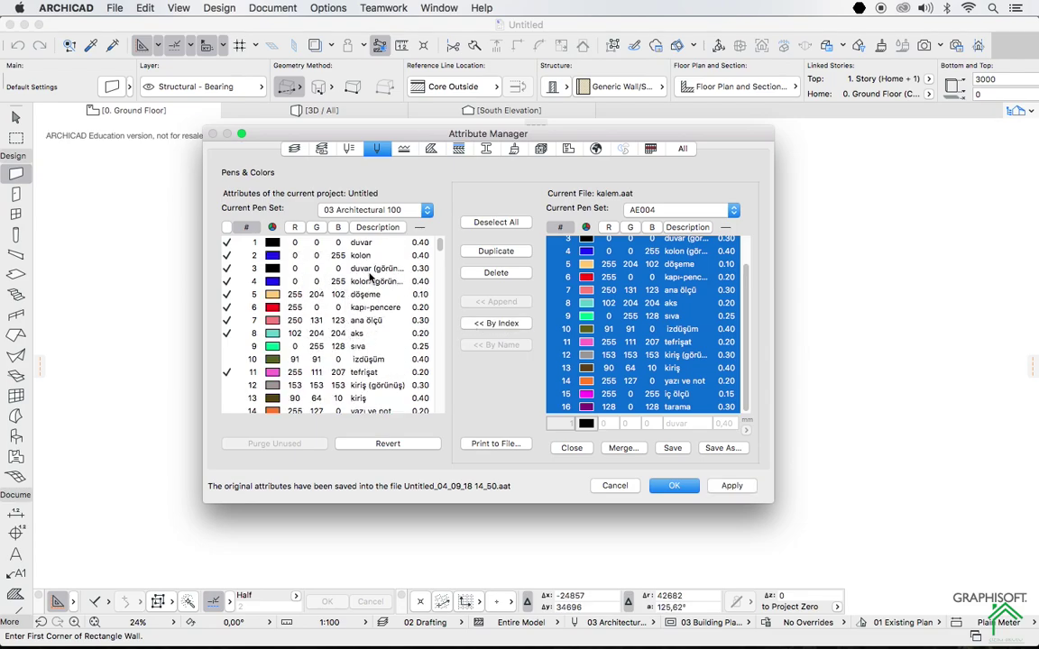
click(368, 210)
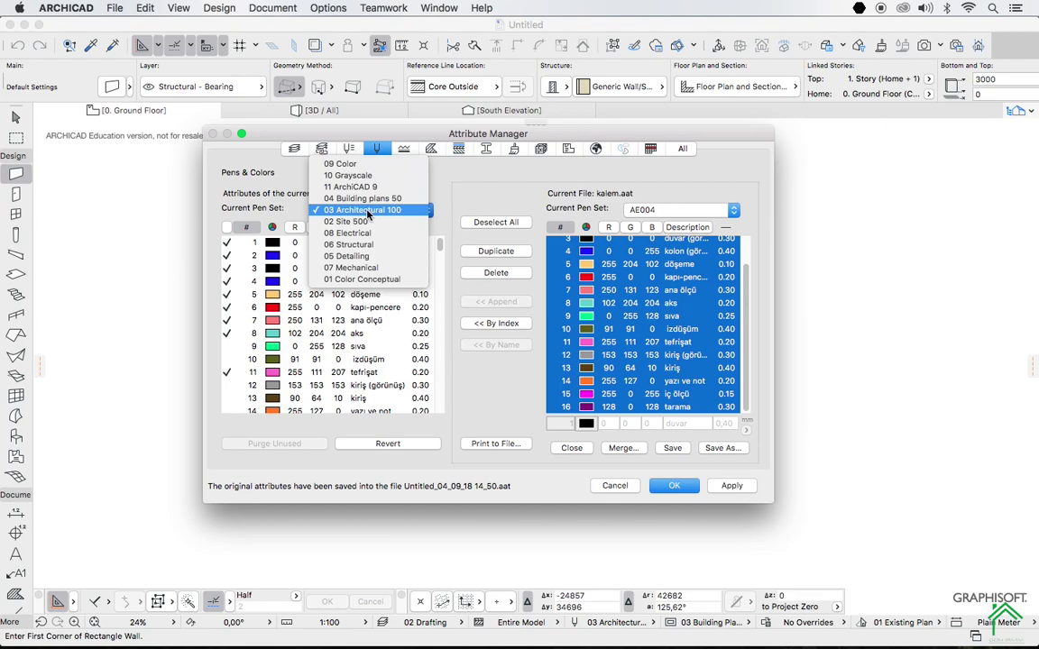
click(368, 212)
click(677, 487)
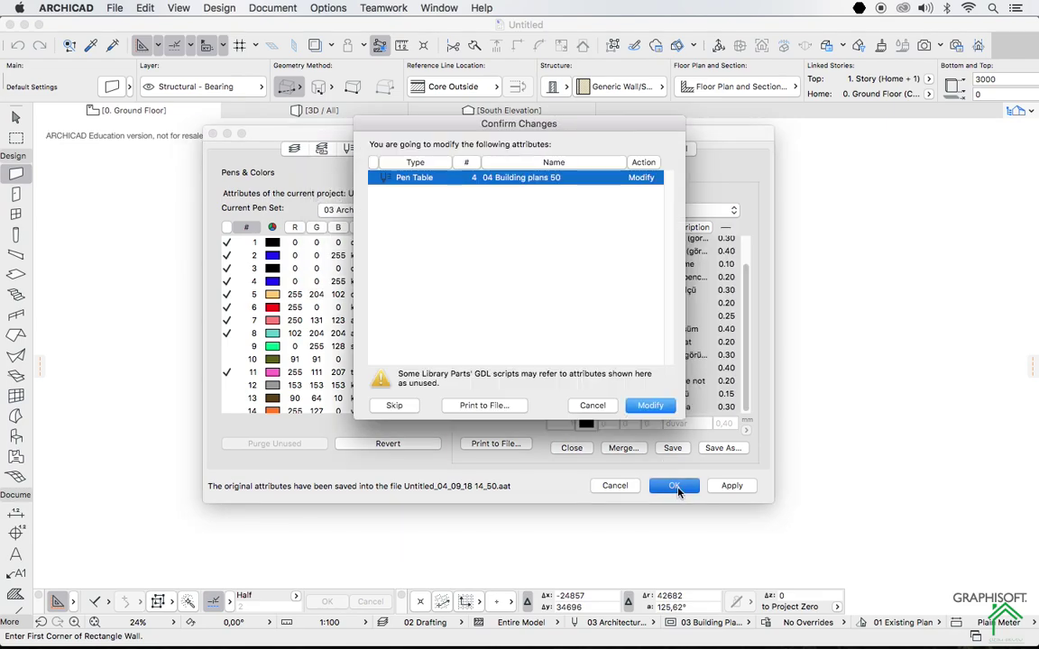
click(651, 406)
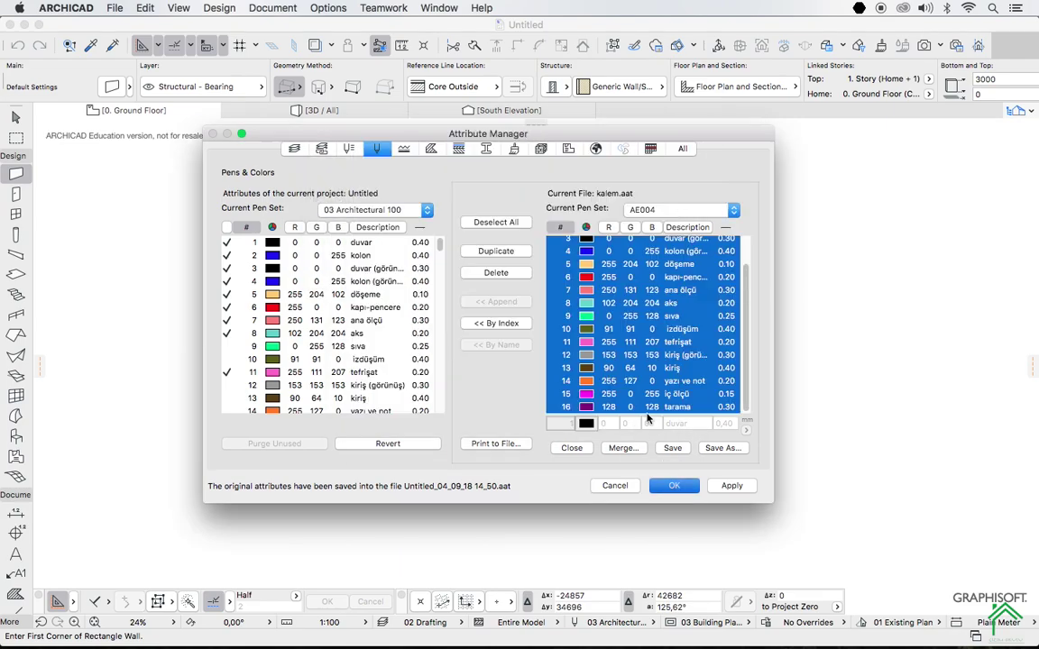
click(675, 486)
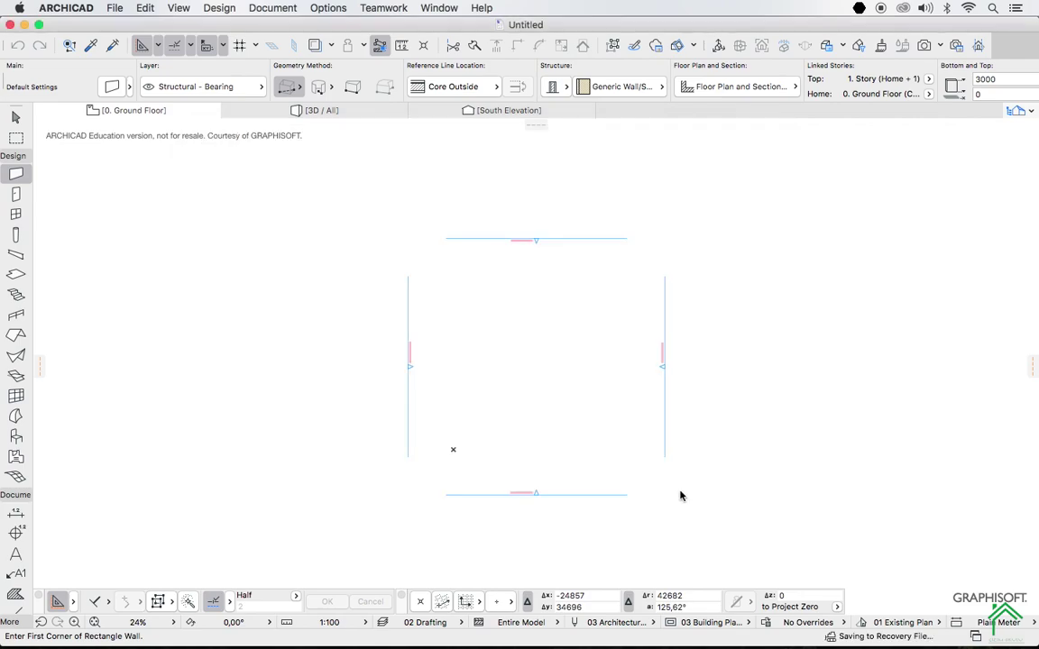
- Open the model view pens and colors of the new project
click(329, 7)
mouse_move(361, 25)
click(582, 63)
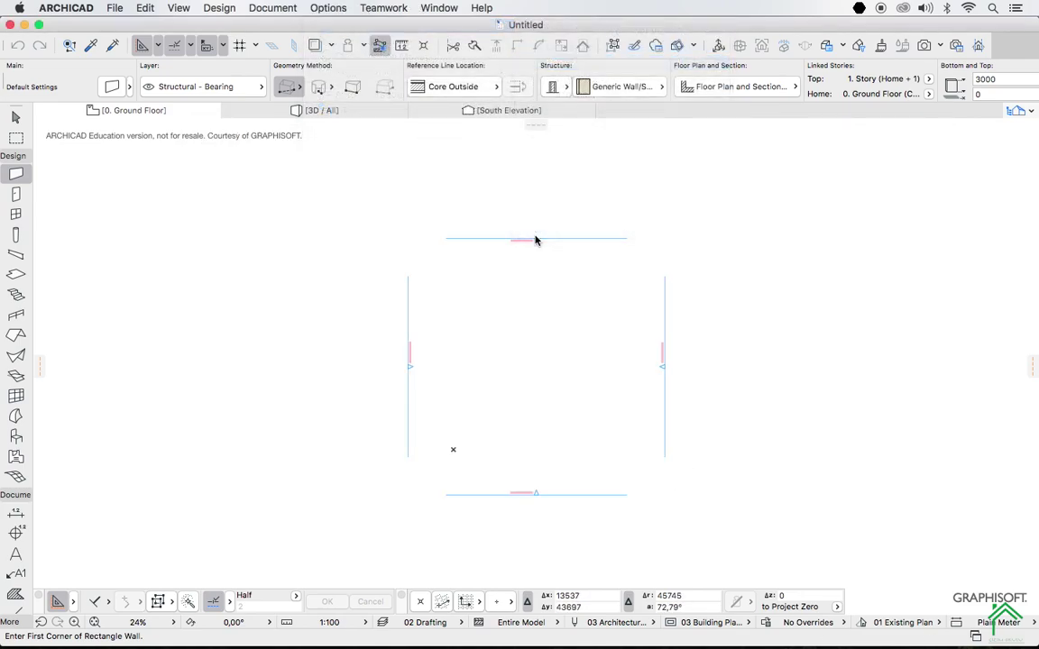